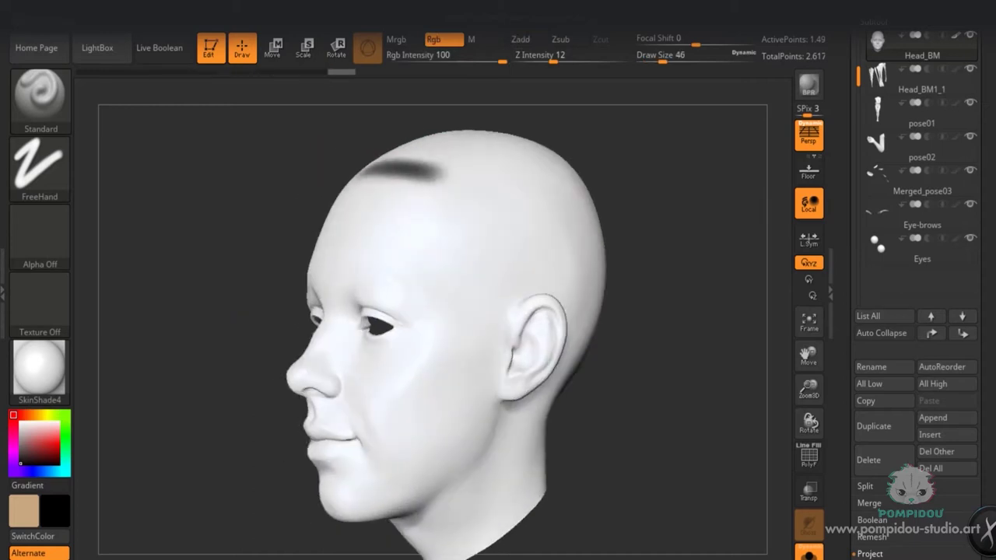
# Paint black strokes along the top of the scalp and a round patch above the ear.
pyautogui.moveTo(413, 167); pyautogui.dragTo(471, 229)
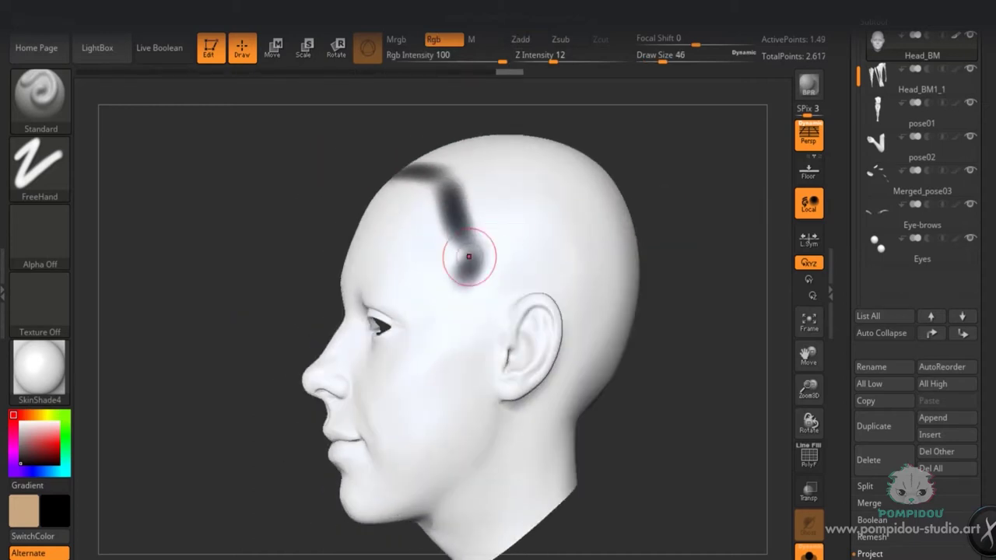
pyautogui.moveTo(486, 300); pyautogui.dragTo(490, 265)
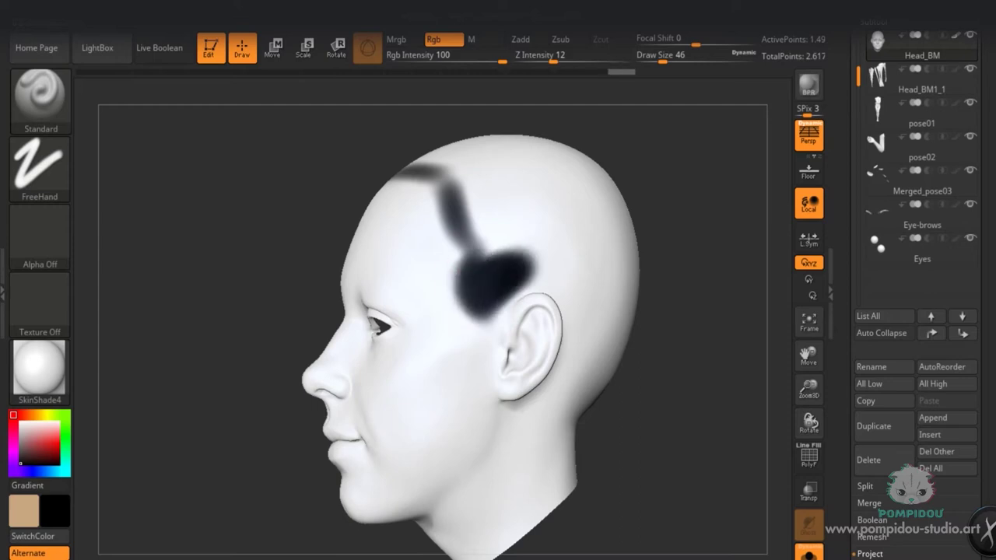
pyautogui.moveTo(451, 175); pyautogui.dragTo(545, 233)
pyautogui.moveTo(515, 244); pyautogui.dragTo(522, 260, button='right')
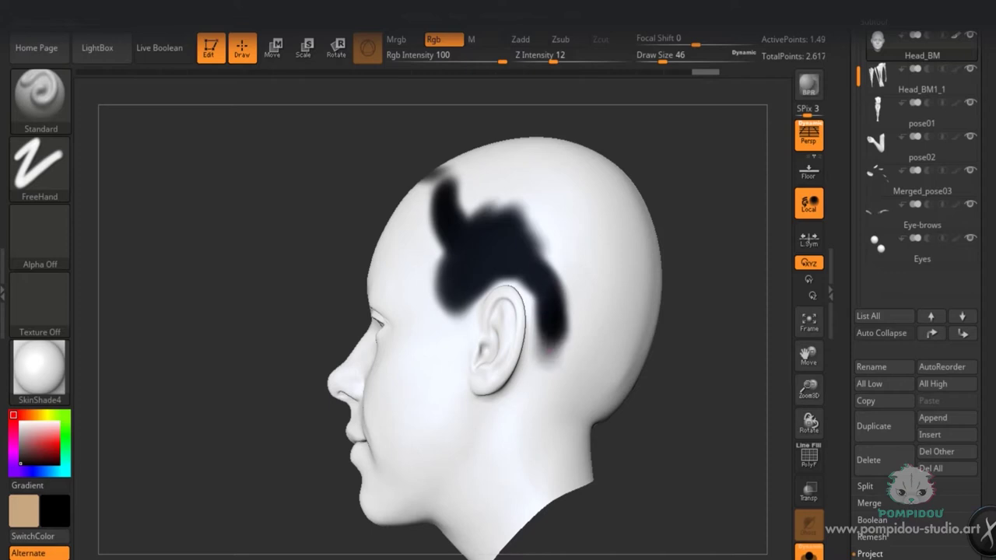
pyautogui.moveTo(580, 400); pyautogui.dragTo(582, 377)
pyautogui.moveTo(576, 327); pyautogui.dragTo(566, 276, button='right')
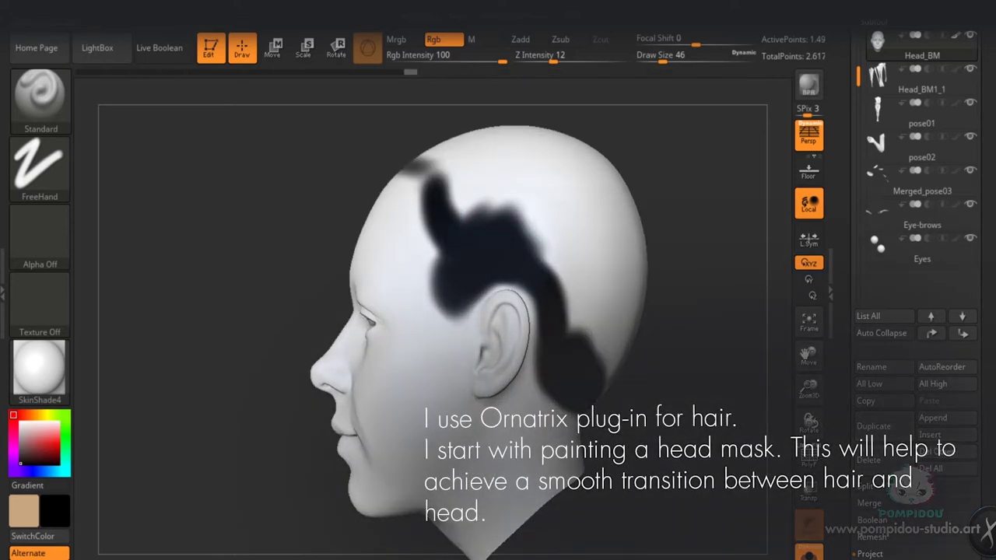
pyautogui.moveTo(471, 296); pyautogui.dragTo(638, 214, button='right')
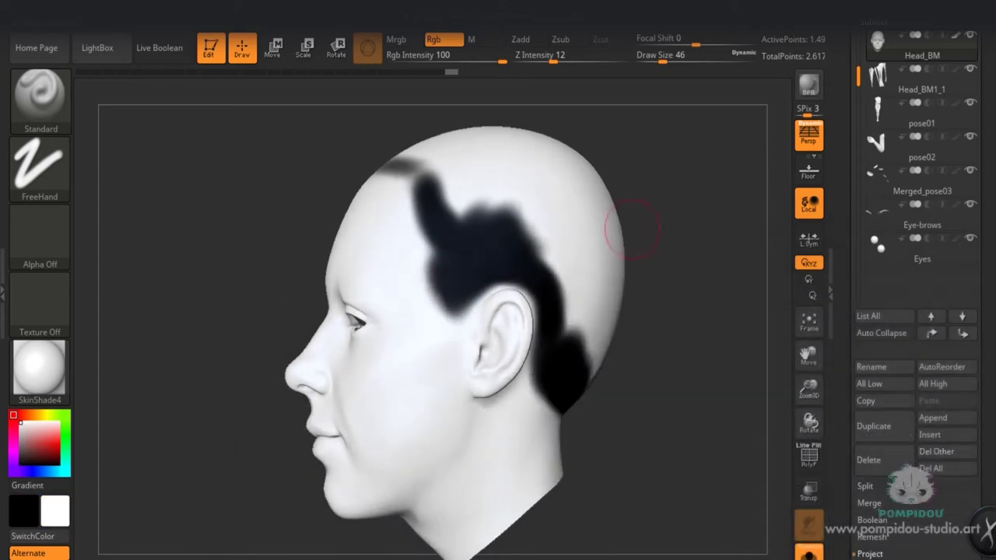
# Swap paint colours and paint the black hairline arc across the forehead.
pyautogui.press('v')
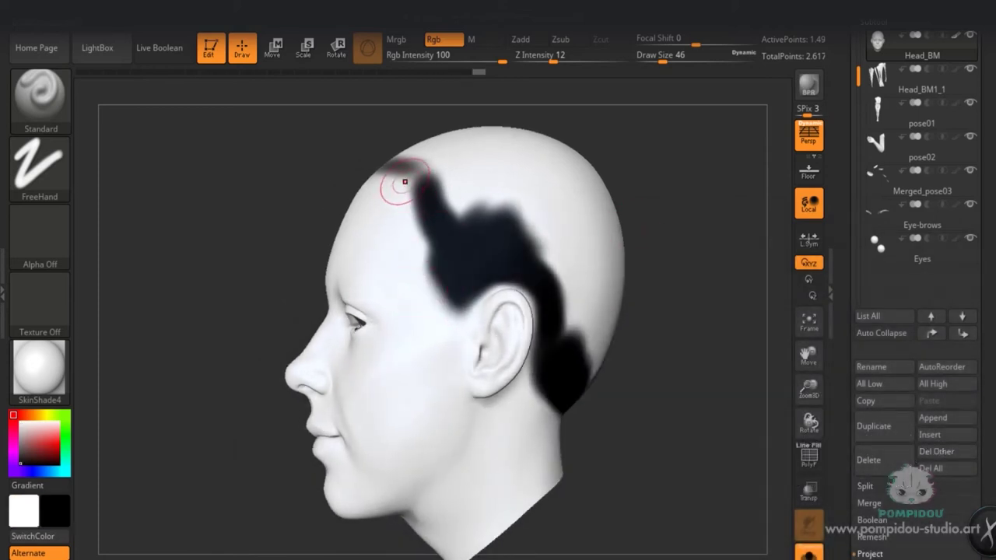
pyautogui.moveTo(405, 182); pyautogui.dragTo(467, 234, button='right')
pyautogui.moveTo(456, 166); pyautogui.dragTo(289, 222)
pyautogui.moveTo(289, 222); pyautogui.dragTo(350, 155, button='right')
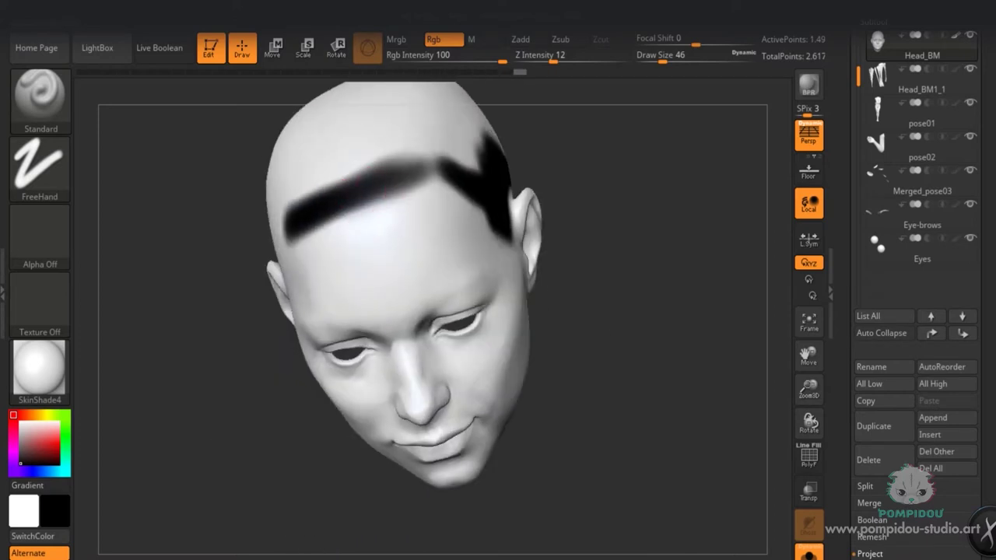
pyautogui.moveTo(544, 164)
pyautogui.mouseDown()
pyautogui.moveTo(559, 214)
pyautogui.moveTo(522, 211)
pyautogui.mouseUp()
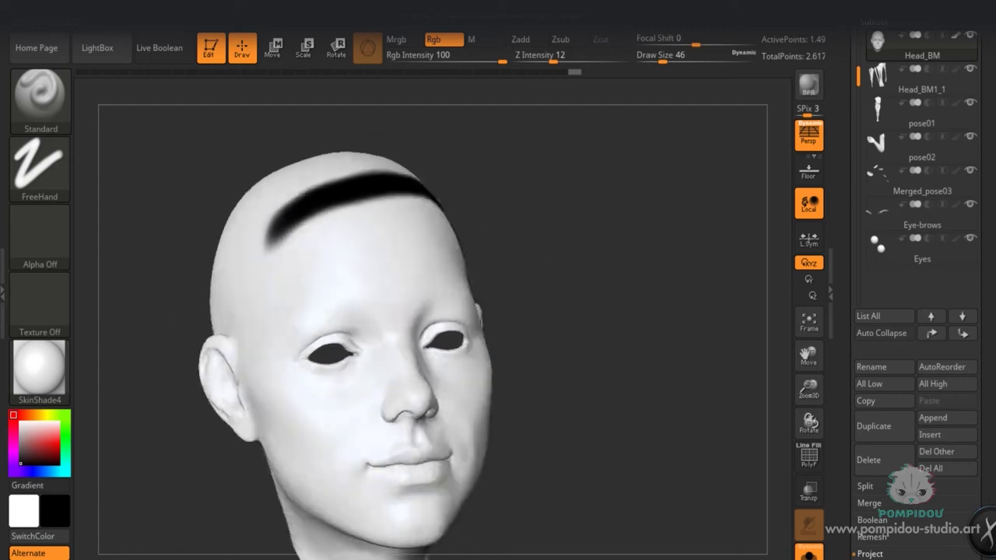
# Fill black between strokes down to the ear and add a patch behind it.
pyautogui.moveTo(507, 223); pyautogui.dragTo(584, 226)
pyautogui.moveTo(261, 297)
pyautogui.mouseDown()
pyautogui.moveTo(331, 294)
pyautogui.moveTo(381, 209)
pyautogui.moveTo(233, 335)
pyautogui.mouseUp()
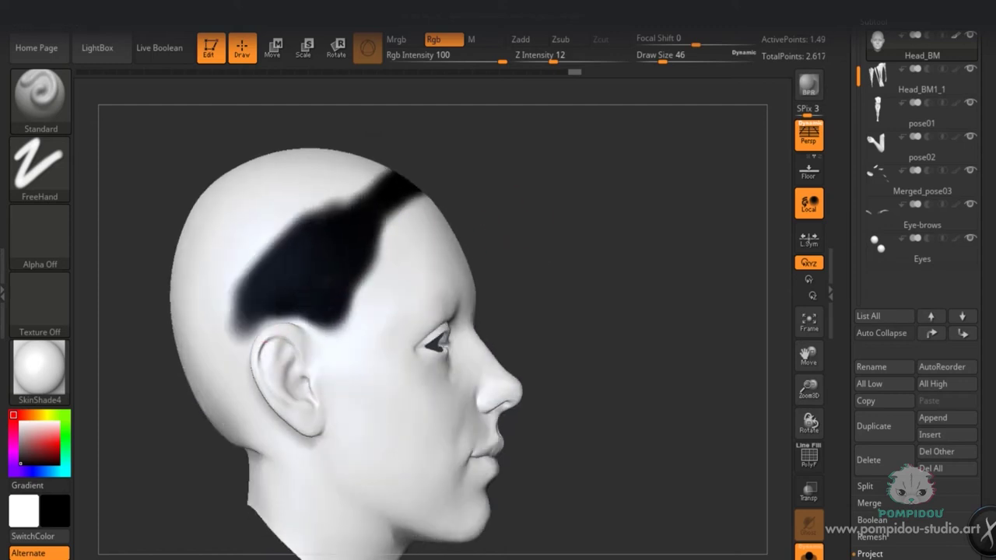
pyautogui.moveTo(584, 234); pyautogui.dragTo(560, 234)
pyautogui.moveTo(274, 285); pyautogui.dragTo(242, 317)
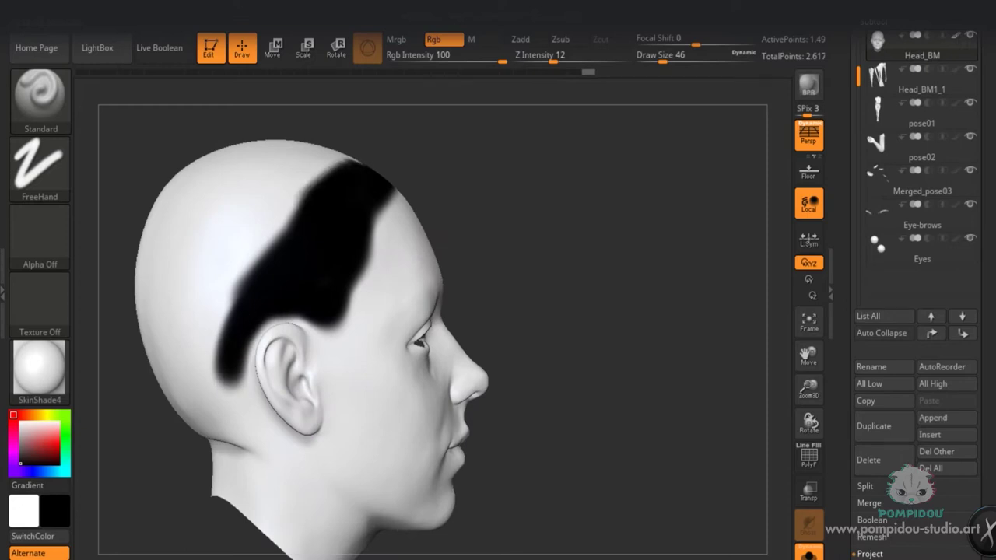
pyautogui.moveTo(576, 179); pyautogui.dragTo(439, 166)
pyautogui.moveTo(592, 311); pyautogui.dragTo(474, 257)
pyautogui.moveTo(289, 365)
pyautogui.mouseDown()
pyautogui.moveTo(305, 318)
pyautogui.moveTo(265, 342)
pyautogui.mouseUp()
# Spread black paint across the back of the head toward the ear.
pyautogui.moveTo(622, 311)
pyautogui.mouseDown()
pyautogui.moveTo(545, 194)
pyautogui.moveTo(582, 244)
pyautogui.mouseUp()
pyautogui.moveTo(240, 260); pyautogui.dragTo(307, 195)
pyautogui.moveTo(249, 350); pyautogui.dragTo(366, 257)
pyautogui.moveTo(280, 420); pyautogui.dragTo(382, 343)
pyautogui.moveTo(622, 311); pyautogui.dragTo(575, 295)
pyautogui.moveTo(234, 249)
pyautogui.mouseDown()
pyautogui.moveTo(335, 326)
pyautogui.moveTo(323, 385)
pyautogui.mouseUp()
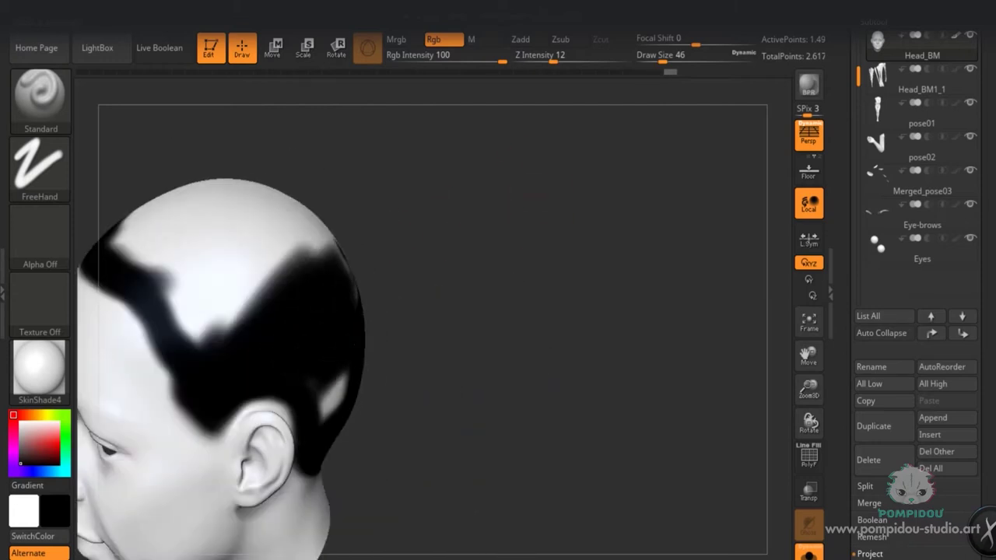
pyautogui.moveTo(623, 311); pyautogui.dragTo(575, 257)
pyautogui.moveTo(358, 179); pyautogui.dragTo(405, 265)
pyautogui.moveTo(622, 311); pyautogui.dragTo(592, 350)
pyautogui.moveTo(327, 287)
pyautogui.mouseDown()
pyautogui.moveTo(327, 428)
pyautogui.moveTo(389, 374)
pyautogui.mouseUp()
# Cover the remaining white and grey streaks at the back of the head in black.
pyautogui.moveTo(373, 264)
pyautogui.mouseDown()
pyautogui.moveTo(307, 288)
pyautogui.moveTo(292, 361)
pyautogui.mouseUp()
pyautogui.moveTo(623, 311); pyautogui.dragTo(591, 281)
pyautogui.moveTo(358, 194)
pyautogui.mouseDown()
pyautogui.moveTo(404, 295)
pyautogui.moveTo(436, 257)
pyautogui.mouseUp()
pyautogui.moveTo(622, 312); pyautogui.dragTo(592, 350)
pyautogui.moveTo(424, 315); pyautogui.dragTo(366, 447)
pyautogui.moveTo(366, 319); pyautogui.dragTo(319, 436)
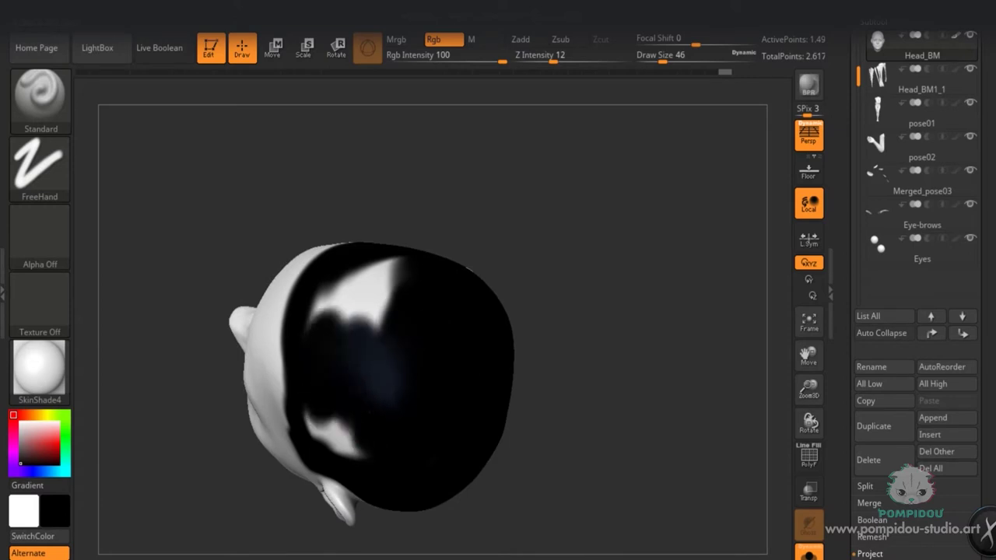
pyautogui.moveTo(389, 265); pyautogui.dragTo(323, 327)
pyautogui.moveTo(393, 269); pyautogui.dragTo(382, 331)
pyautogui.moveTo(545, 194)
pyautogui.mouseDown()
pyautogui.moveTo(412, 178)
pyautogui.moveTo(467, 202)
pyautogui.mouseUp()
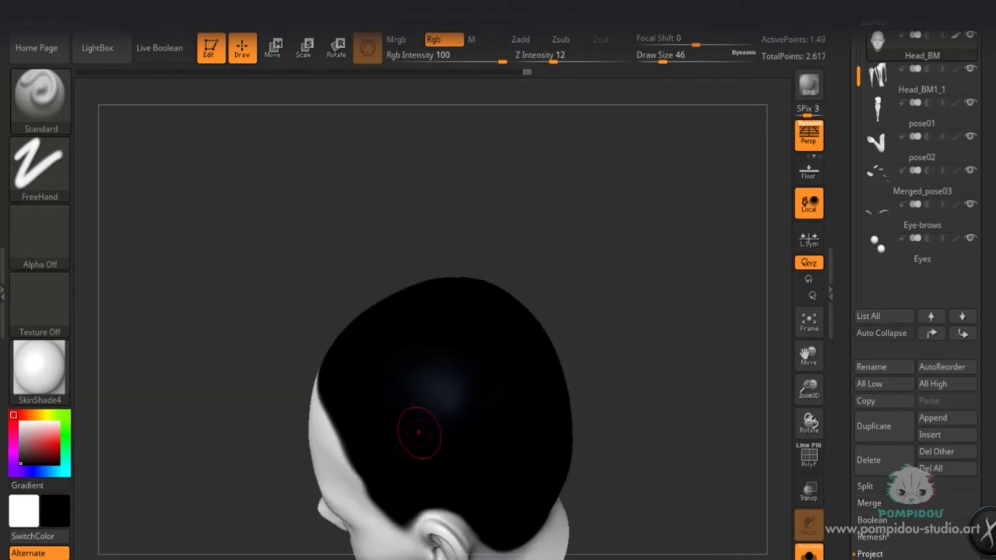
# Orbit the head from side, back and left profile to inspect the hairline.
pyautogui.moveTo(545, 195); pyautogui.dragTo(467, 195)
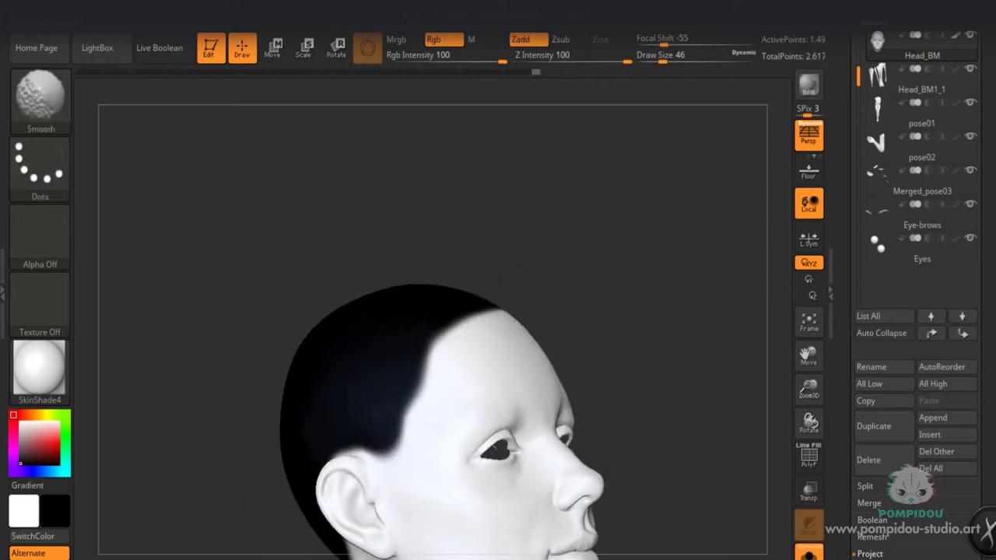
pyautogui.moveTo(435, 234); pyautogui.dragTo(378, 400)
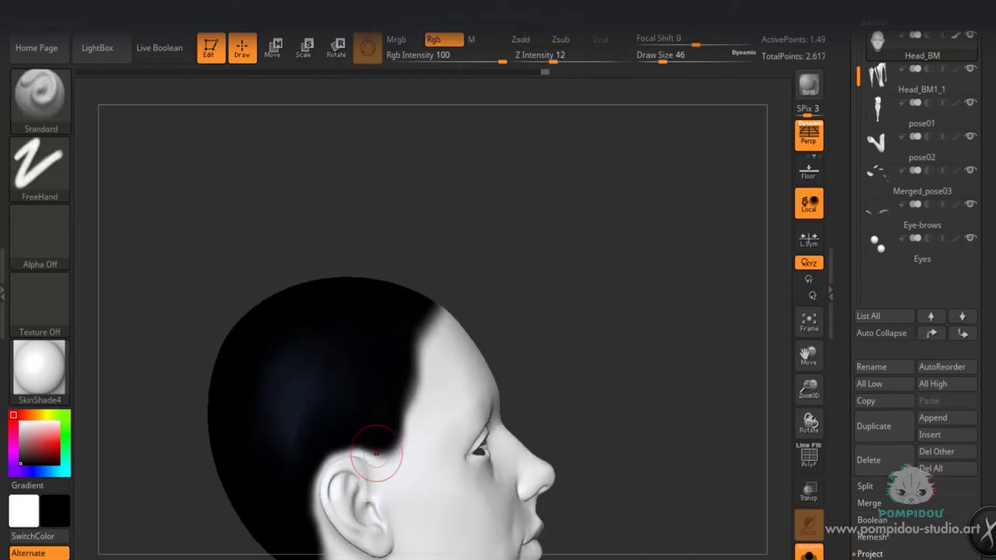
pyautogui.moveTo(534, 311); pyautogui.dragTo(467, 327)
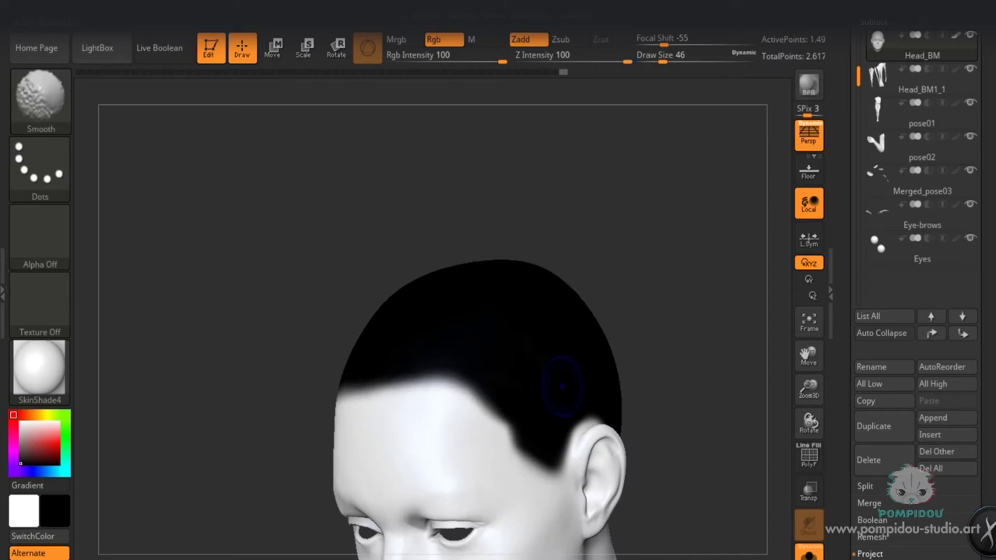
pyautogui.moveTo(563, 385); pyautogui.dragTo(522, 389)
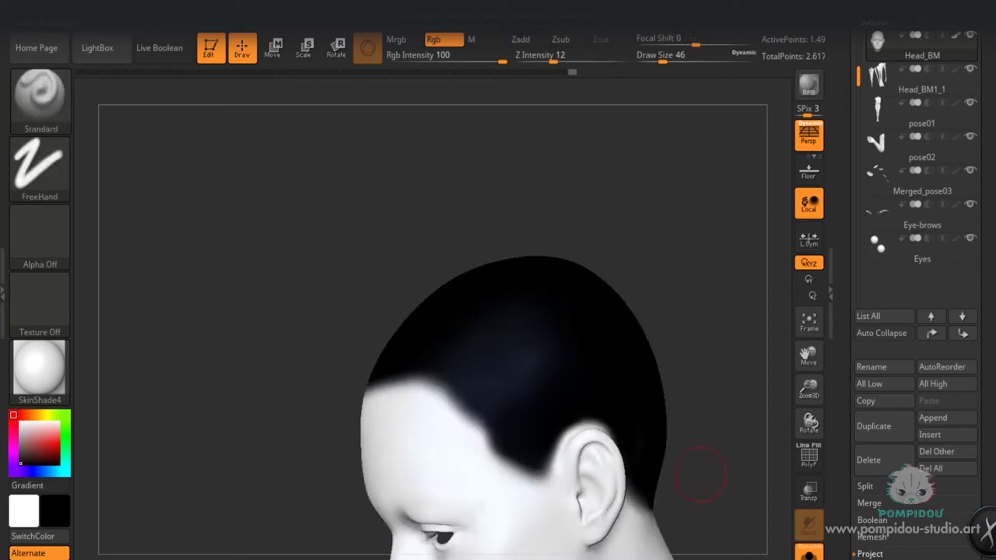
pyautogui.moveTo(696, 467); pyautogui.dragTo(659, 378)
pyautogui.moveTo(233, 350); pyautogui.dragTo(172, 351)
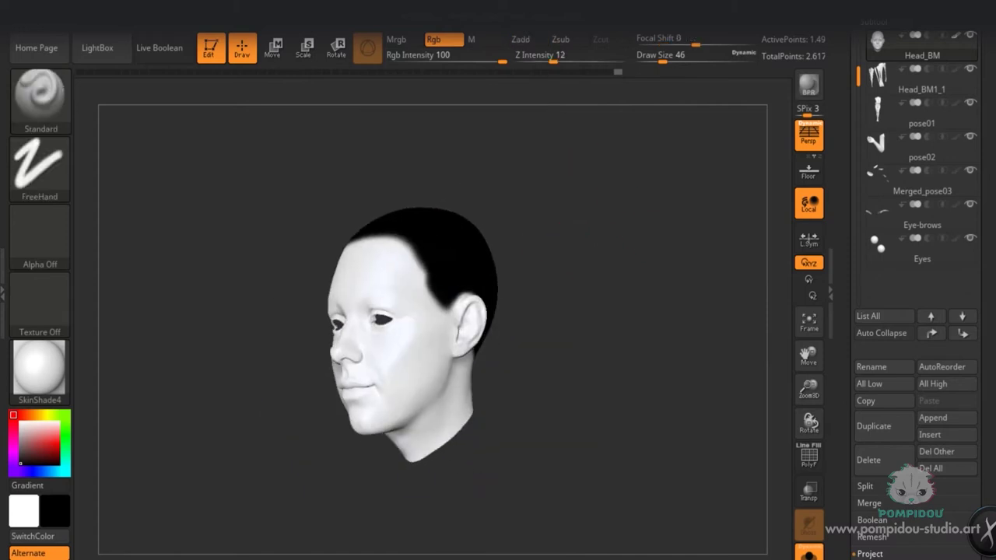
pyautogui.keyDown('shift'); pyautogui.moveTo(498, 257); pyautogui.dragTo(589, 244); pyautogui.keyUp('shift')
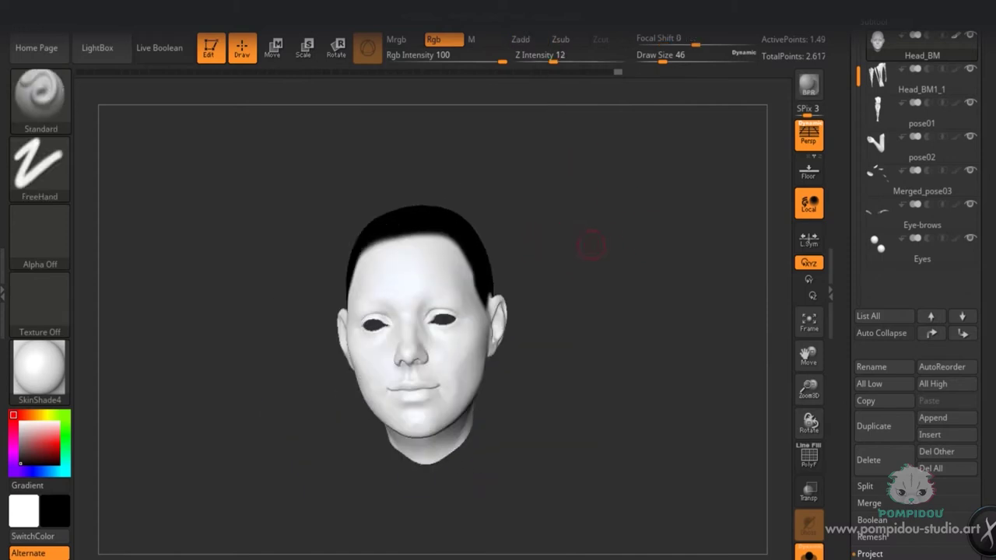
# Create a Head_BM texture from polypaint and export it as Head_BM.psd into a new folder.
pyautogui.scroll(-10, 918, 311)
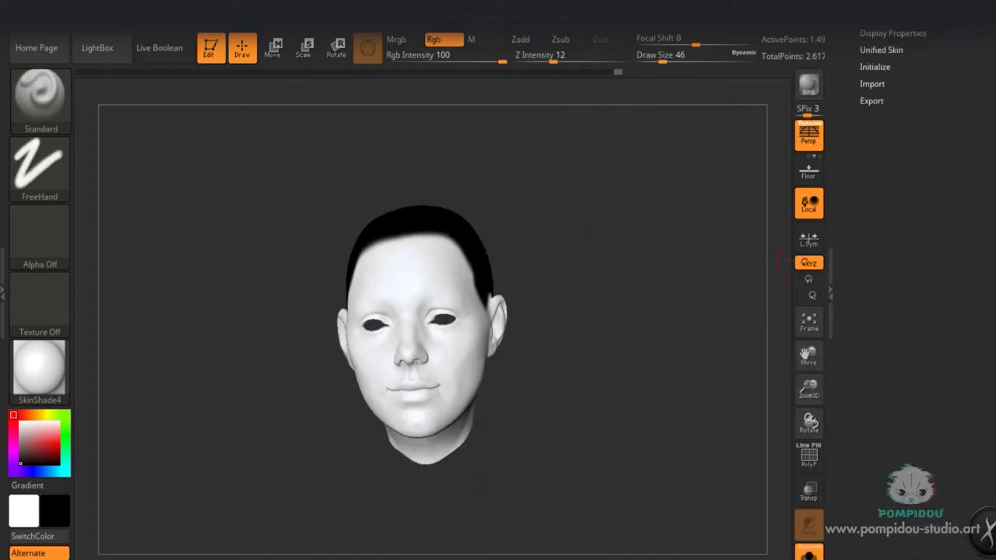
pyautogui.click(884, 193)
pyautogui.click(892, 327)
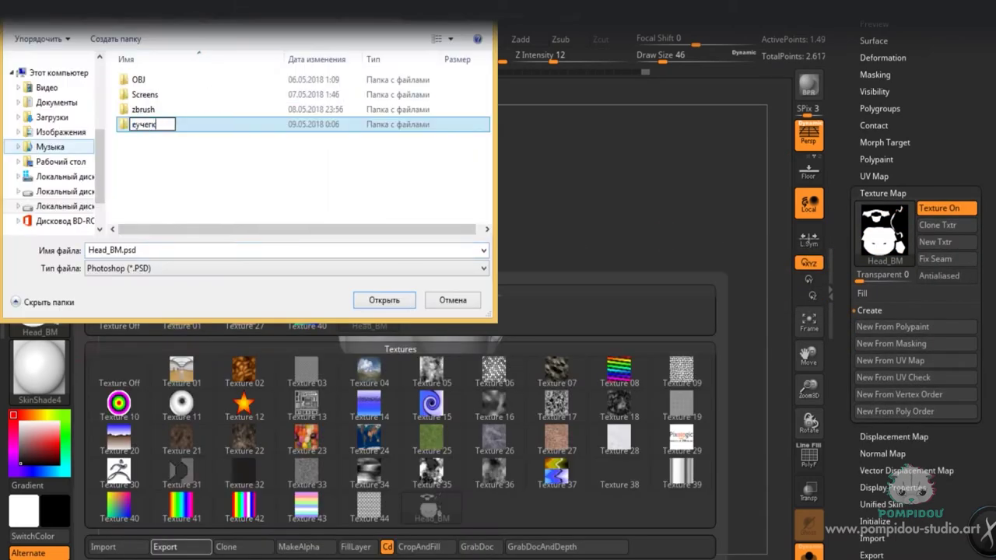
pyautogui.press('Return')
pyautogui.press('Return')
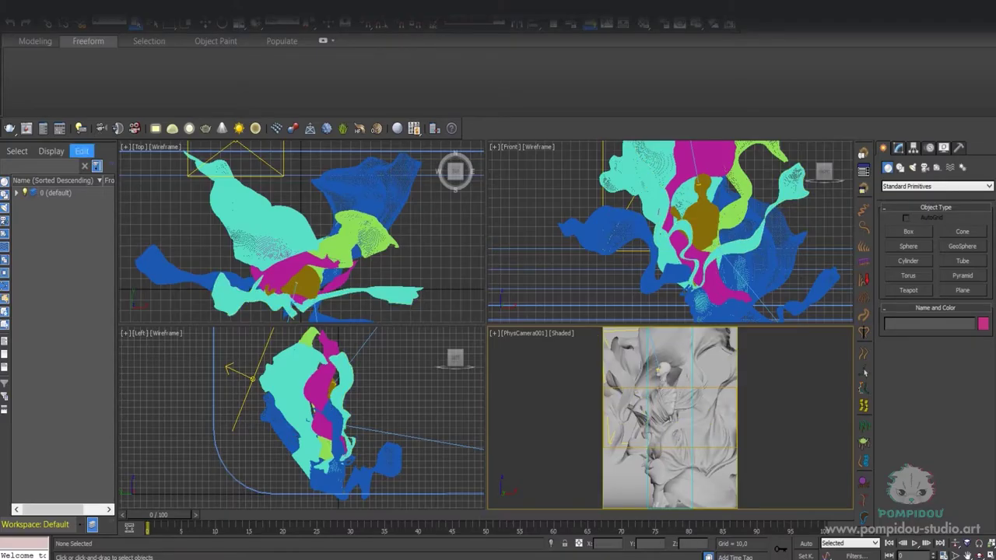
# Zoom to the hair_cap and grow Ornatrix Quick Hair on it.
pyautogui.click(301, 234)
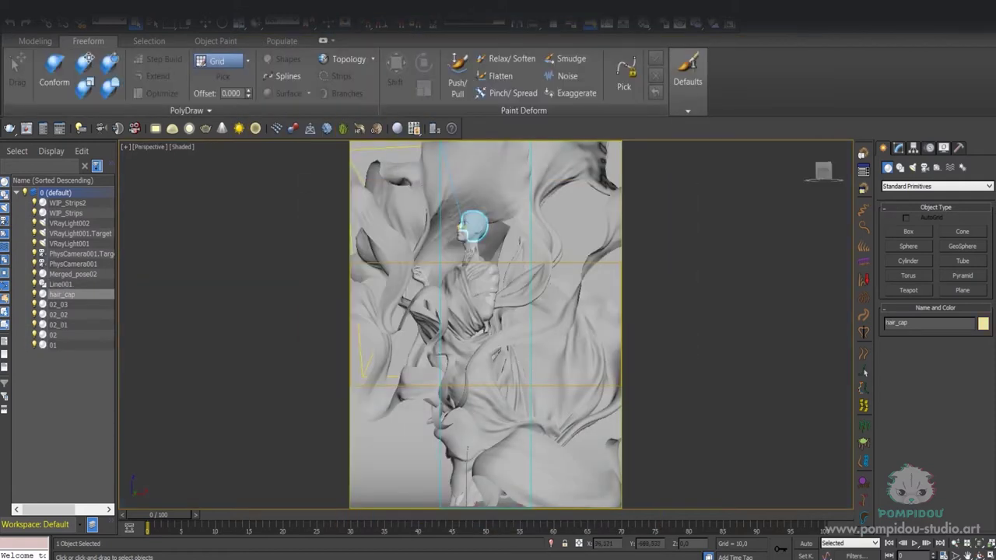
pyautogui.press('z')
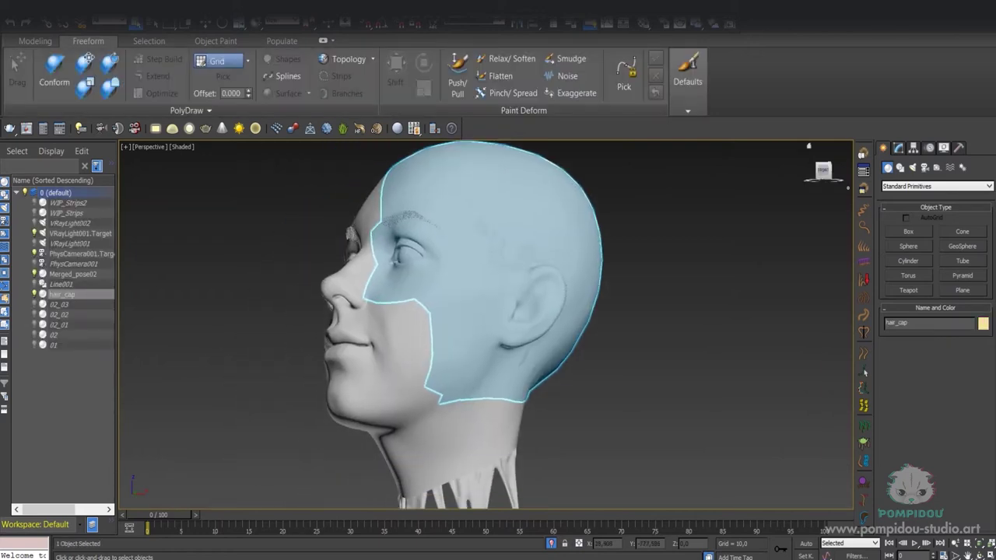
pyautogui.click(937, 186)
pyautogui.click(934, 249)
pyautogui.click(908, 231)
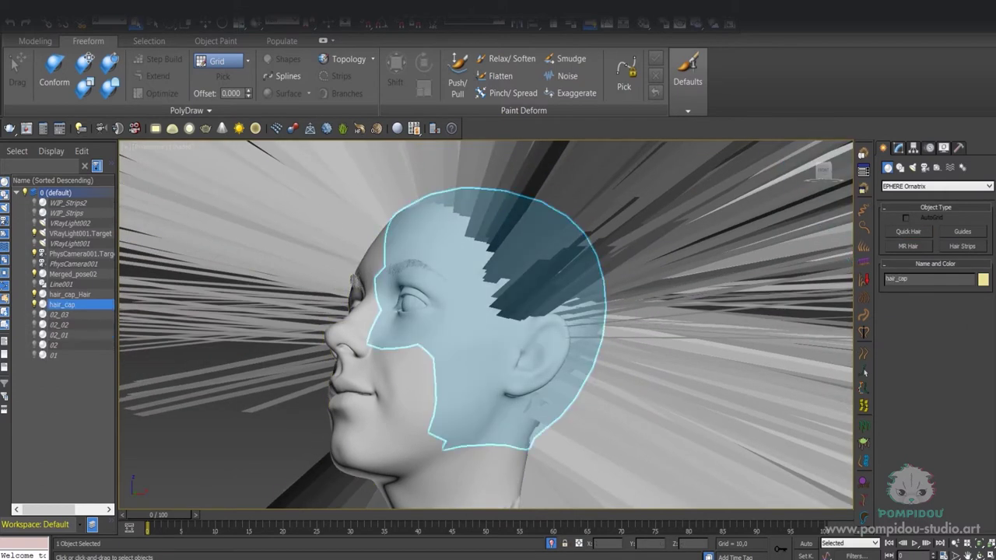
# Hide the hair_cap so only the hair_cap_Hair strands remain visible.
pyautogui.rightClick(266, 285)
pyautogui.click(368, 346)
pyautogui.scroll(-5, 486, 327)
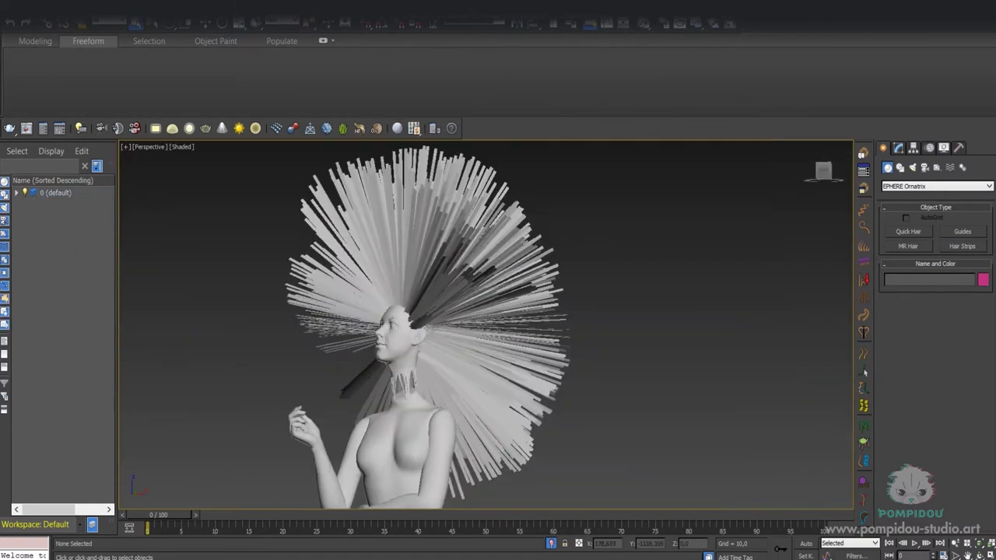
pyautogui.keyDown('alt'); pyautogui.moveTo(486, 327); pyautogui.dragTo(459, 326, button='middle'); pyautogui.keyUp('alt')
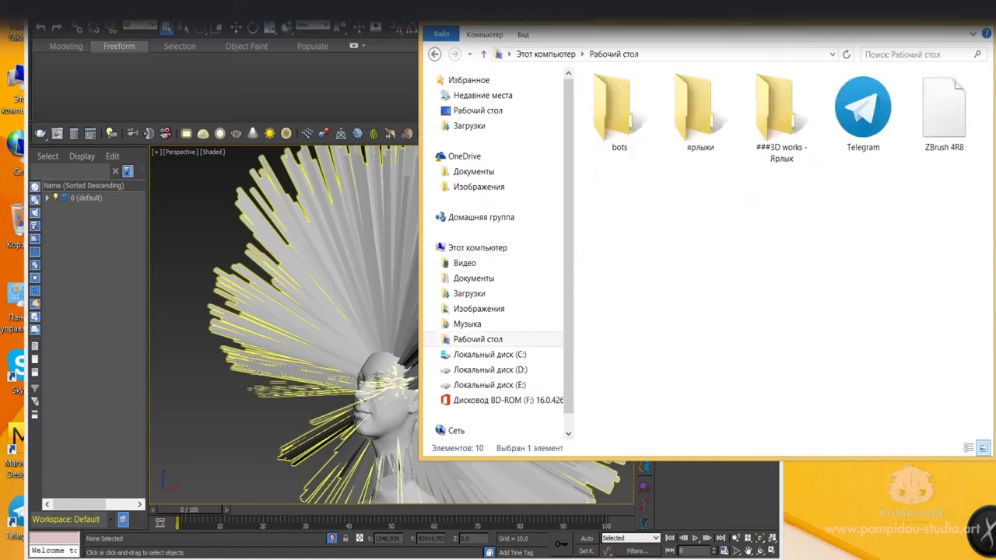
# Browse from the Marianna folder into the ###3D works project list.
pyautogui.doubleClick(618, 296)
pyautogui.doubleClick(617, 107)
pyautogui.click(692, 53)
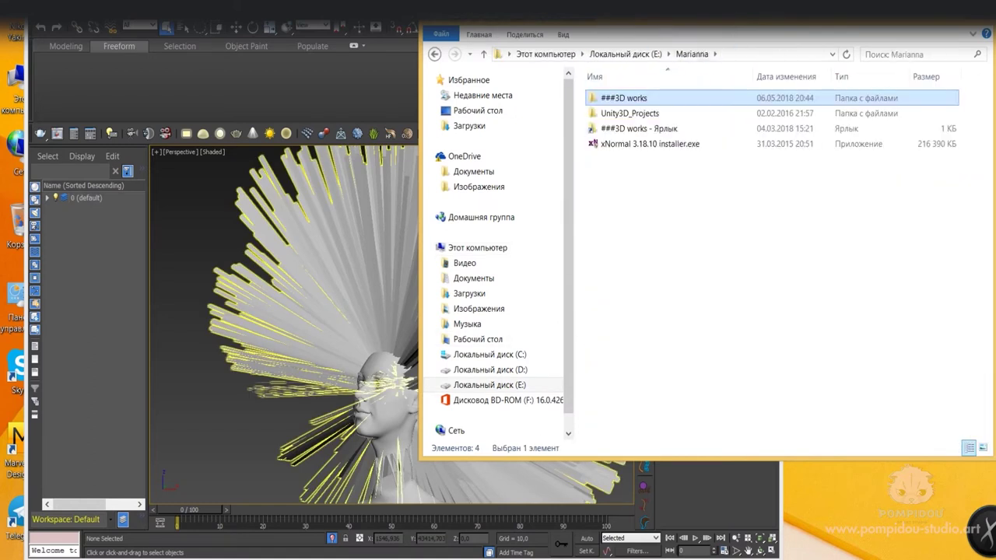
pyautogui.doubleClick(630, 98)
pyautogui.scroll(-4, 638, 403)
pyautogui.doubleClick(622, 444)
# Open 38_Wind > 02_production > Screens and view the greyscale reference 08.jpg.
pyautogui.press('BackSpace')
pyautogui.doubleClick(622, 396)
pyautogui.doubleClick(614, 113)
pyautogui.doubleClick(614, 113)
pyautogui.doubleClick(778, 182)
pyautogui.press('Escape')
pyautogui.doubleClick(693, 182)
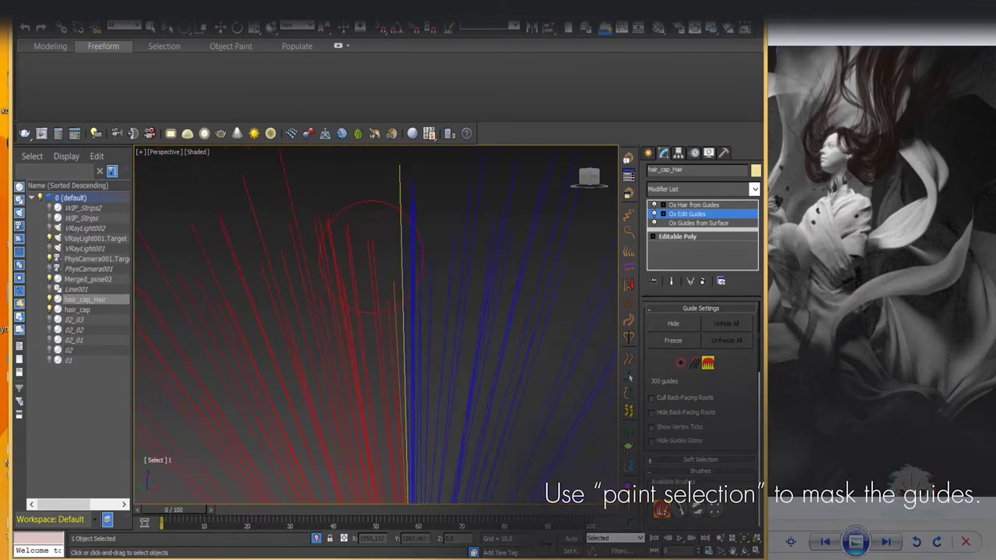
# Brush the red-selected guides up into a tall curving flame-shaped lock, checking front, side and top.
pyautogui.keyDown('alt'); pyautogui.moveTo(352, 390); pyautogui.dragTo(148, 164, button='middle'); pyautogui.keyUp('alt')
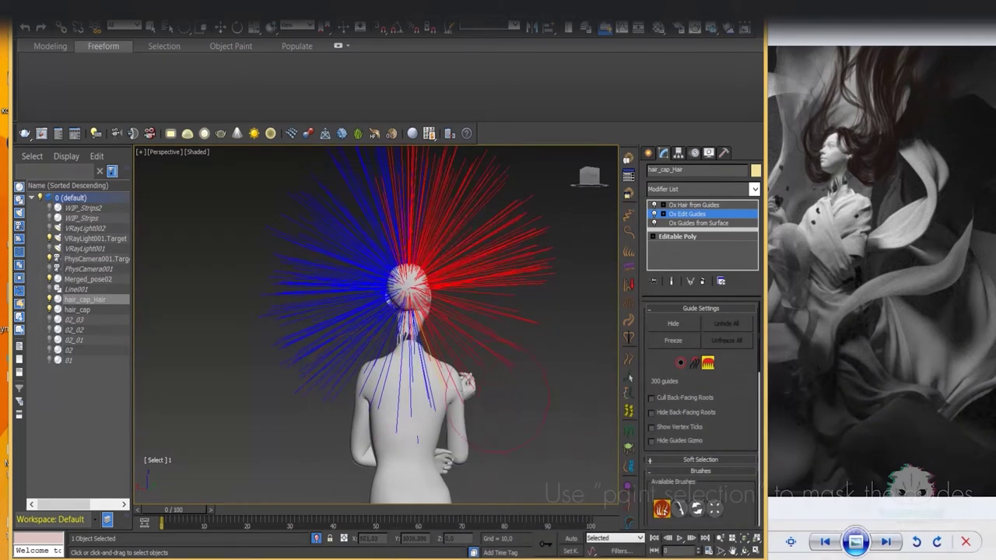
pyautogui.moveTo(366, 225); pyautogui.dragTo(303, 319)
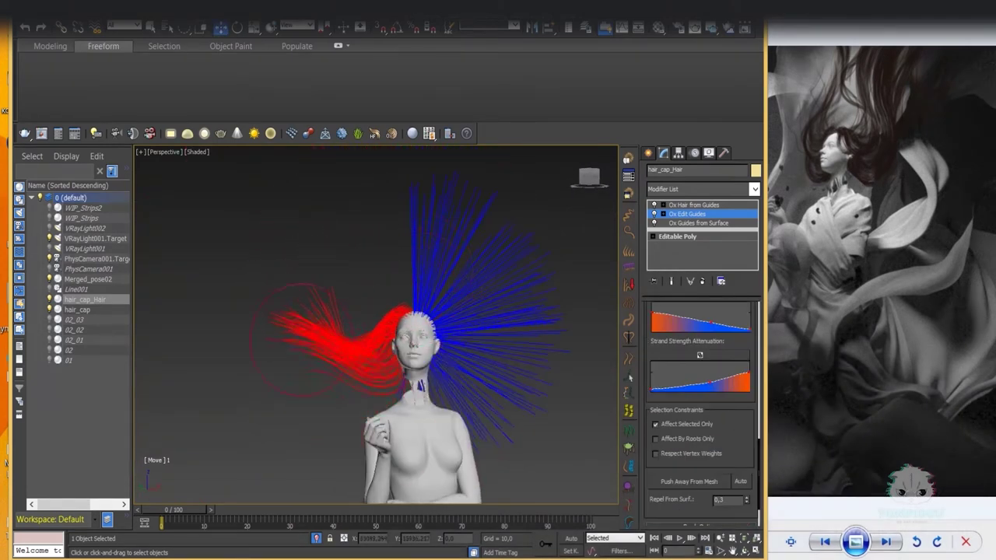
pyautogui.moveTo(314, 323); pyautogui.dragTo(318, 319)
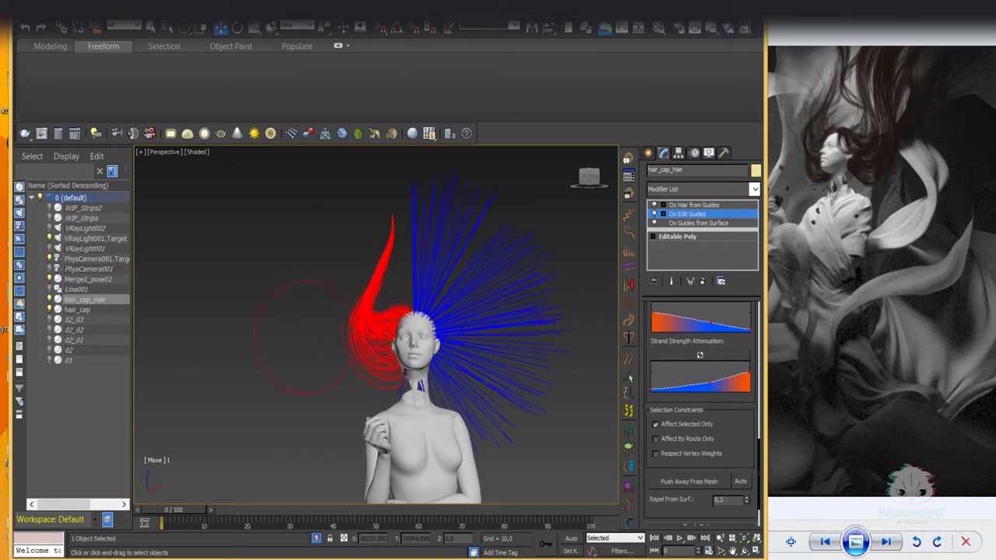
pyautogui.keyDown('alt'); pyautogui.moveTo(314, 394); pyautogui.dragTo(436, 326, button='middle'); pyautogui.keyUp('alt')
pyautogui.moveTo(436, 327); pyautogui.dragTo(529, 269)
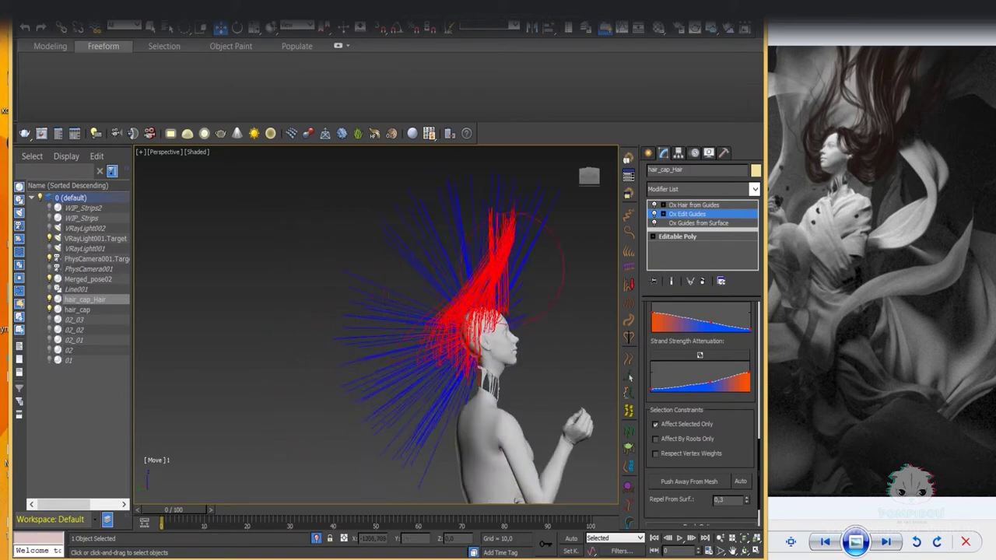
pyautogui.keyDown('alt'); pyautogui.moveTo(549, 308); pyautogui.dragTo(529, 312, button='middle'); pyautogui.keyUp('alt')
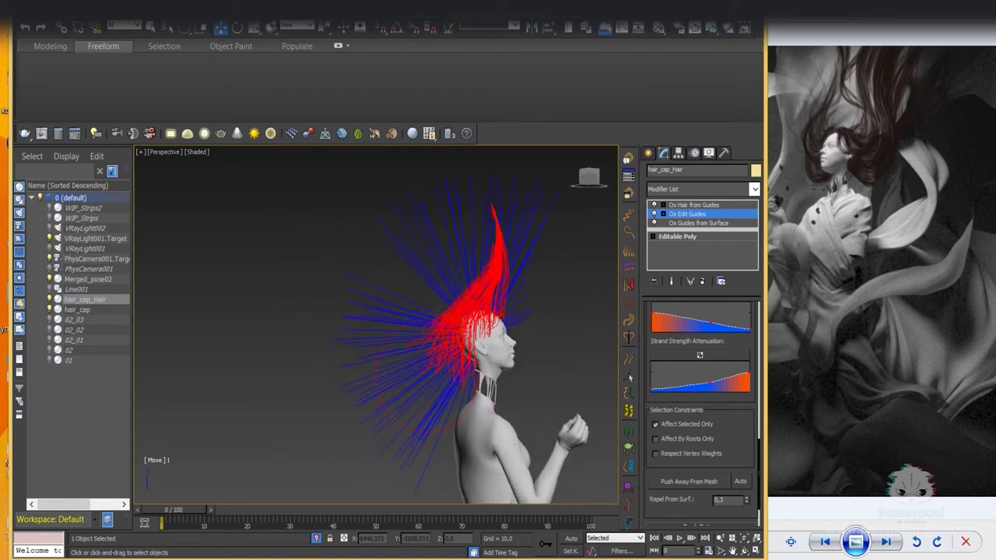
pyautogui.keyDown('alt'); pyautogui.moveTo(495, 377); pyautogui.dragTo(355, 314, button='middle'); pyautogui.keyUp('alt')
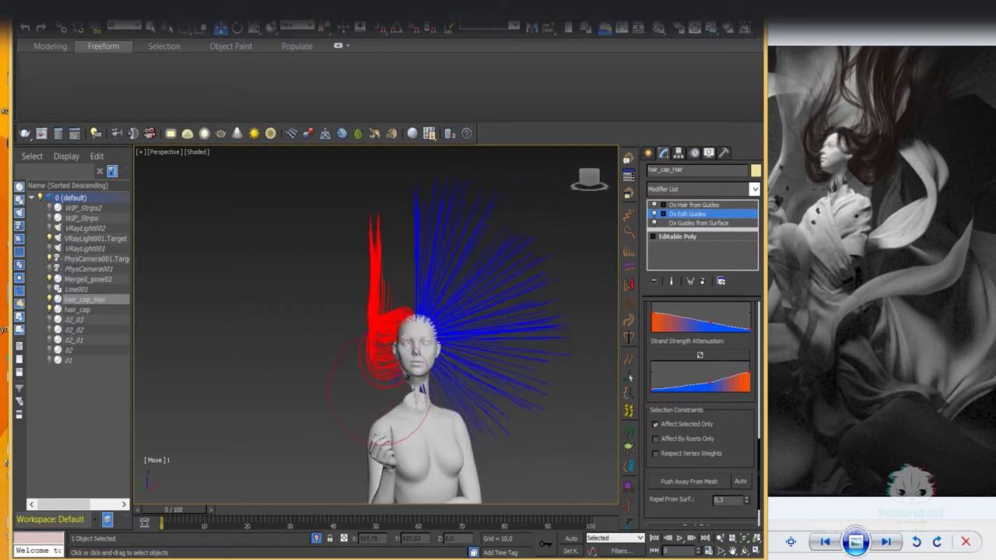
pyautogui.moveTo(332, 328); pyautogui.dragTo(393, 268)
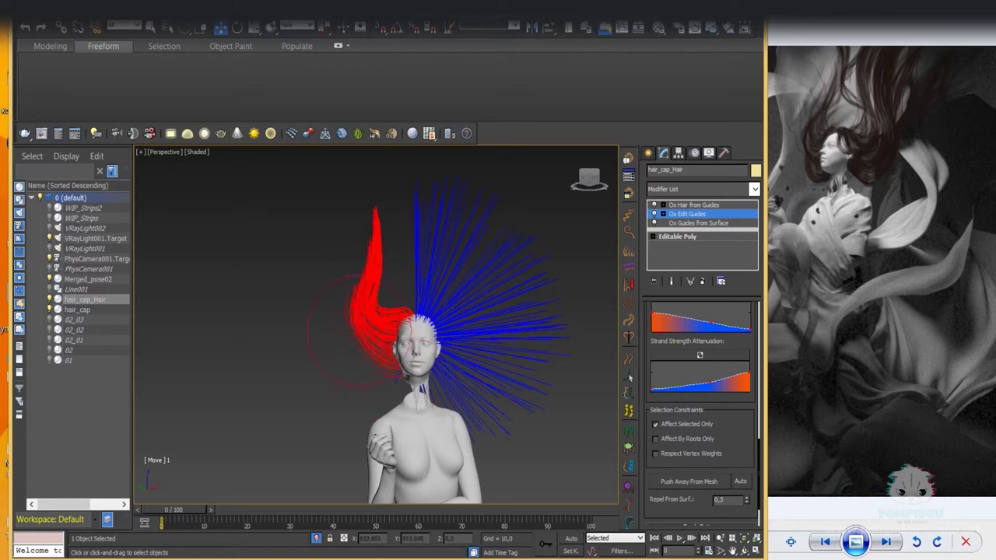
pyautogui.keyDown('alt'); pyautogui.moveTo(358, 295); pyautogui.dragTo(501, 233, button='middle'); pyautogui.keyUp('alt')
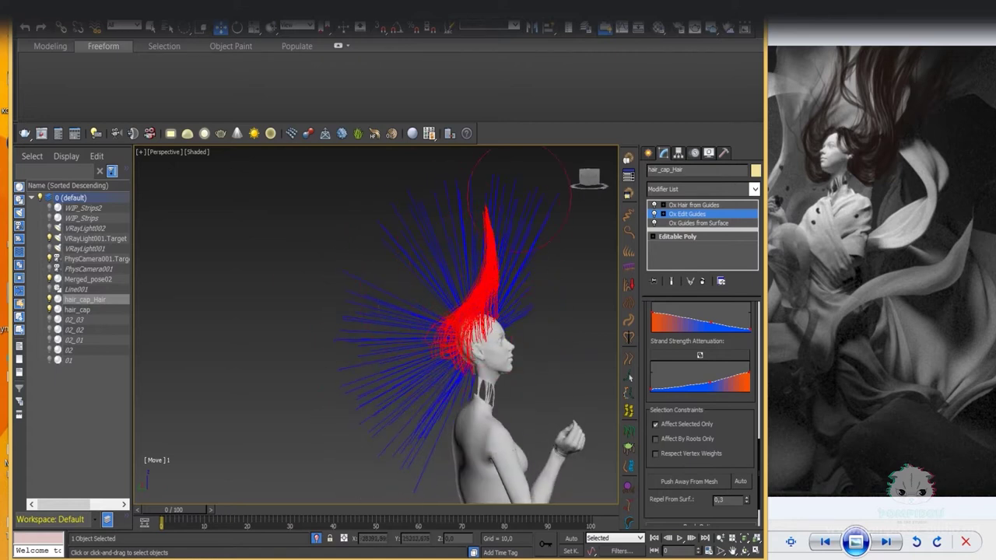
pyautogui.keyDown('alt'); pyautogui.moveTo(519, 194); pyautogui.dragTo(506, 234, button='middle'); pyautogui.keyUp('alt')
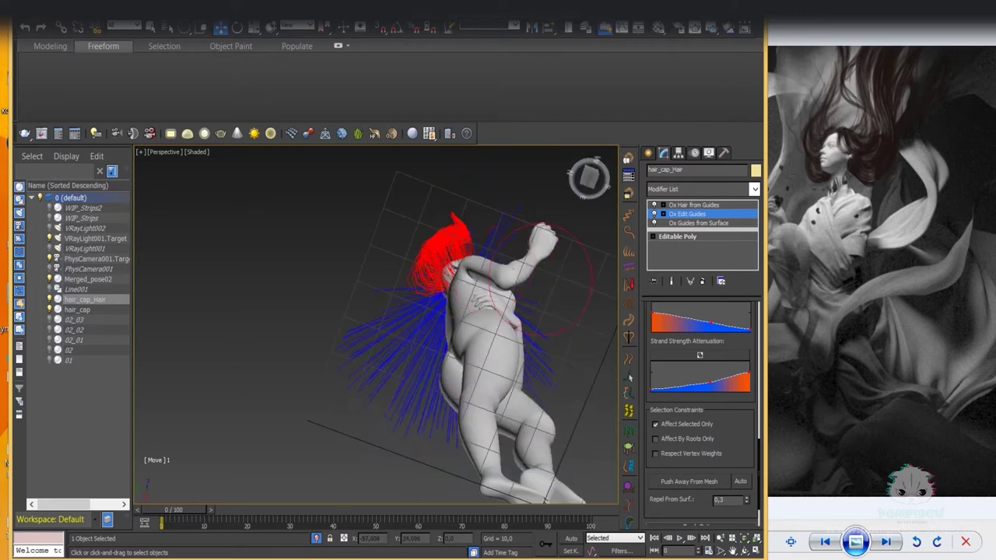
pyautogui.keyDown('alt'); pyautogui.moveTo(541, 281); pyautogui.dragTo(592, 358, button='middle'); pyautogui.keyUp('alt')
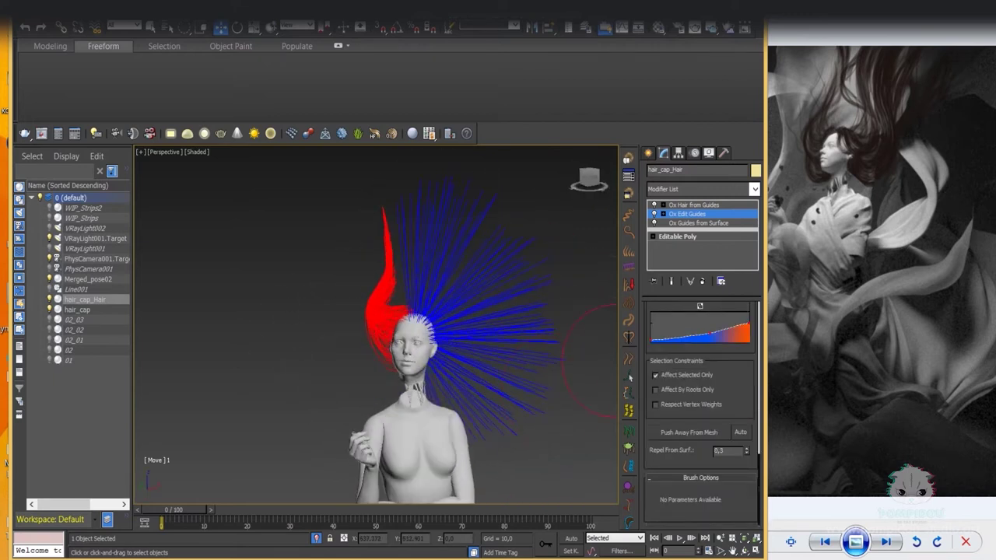
# Invert the guide selection to the other side and comb those guides into a flowing shape.
pyautogui.press('q')
pyautogui.hotkey('ctrl', 'i')
pyautogui.moveTo(467, 311)
pyautogui.keyDown('alt'); pyautogui.mouseDown(button='middle')
pyautogui.moveTo(545, 311)
pyautogui.moveTo(467, 311)
pyautogui.mouseUp(button='middle'); pyautogui.keyUp('alt')
pyautogui.click(679, 365)
pyautogui.moveTo(467, 233)
pyautogui.mouseDown()
pyautogui.moveTo(417, 261)
pyautogui.moveTo(411, 403)
pyautogui.mouseUp()
pyautogui.keyDown('alt'); pyautogui.moveTo(560, 319); pyautogui.dragTo(498, 319, button='middle'); pyautogui.keyUp('alt')
pyautogui.moveTo(475, 311); pyautogui.dragTo(444, 436)
# Sweep the selected guides upward and curve their tips leftward into a horn.
pyautogui.keyDown('alt'); pyautogui.moveTo(498, 319); pyautogui.dragTo(465, 276, button='middle'); pyautogui.keyUp('alt')
pyautogui.moveTo(499, 366)
pyautogui.mouseDown()
pyautogui.moveTo(537, 327)
pyautogui.moveTo(483, 249)
pyautogui.mouseUp()
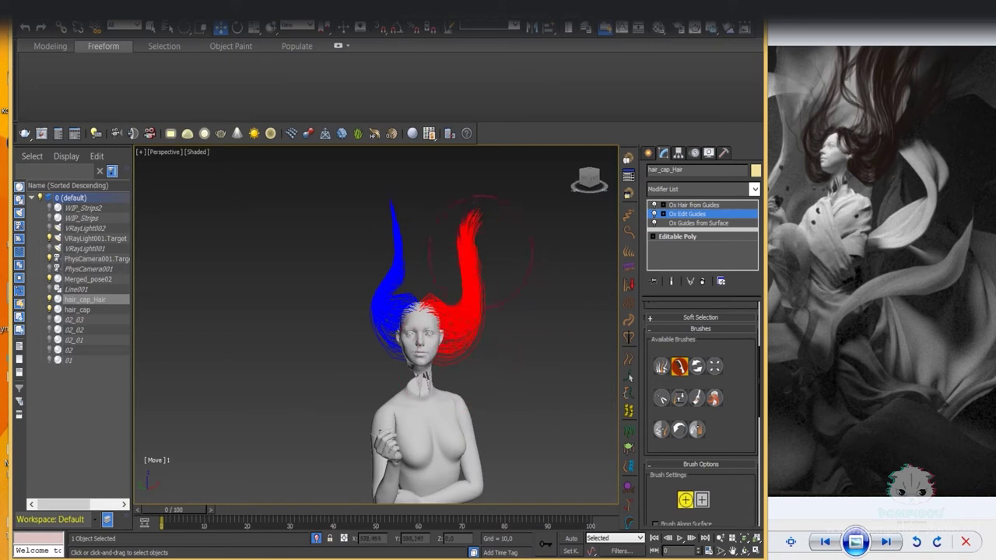
pyautogui.keyDown('alt'); pyautogui.moveTo(466, 313); pyautogui.dragTo(466, 311, button='middle'); pyautogui.keyUp('alt')
pyautogui.moveTo(466, 311); pyautogui.dragTo(459, 257)
pyautogui.keyDown('alt'); pyautogui.moveTo(459, 257); pyautogui.dragTo(435, 368, button='middle'); pyautogui.keyUp('alt')
pyautogui.moveTo(435, 373)
pyautogui.mouseDown()
pyautogui.moveTo(449, 259)
pyautogui.moveTo(407, 223)
pyautogui.mouseUp()
# In the PhysCamera001 view with safe frames, comb the guides taller and curved.
pyautogui.press('c')
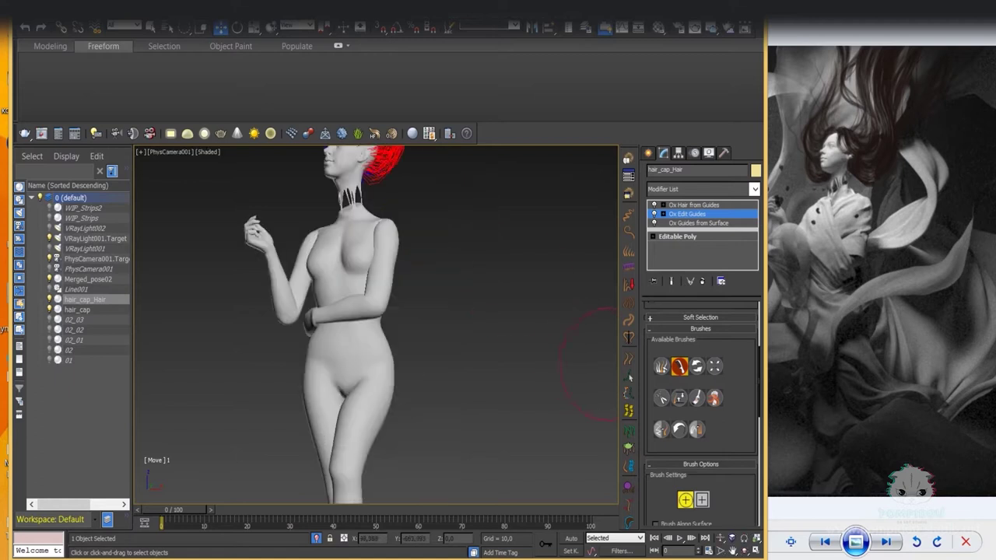
pyautogui.hotkey('shift', 'f')
pyautogui.hotkey('shift', 'f')
pyautogui.scroll(5, 342, 288)
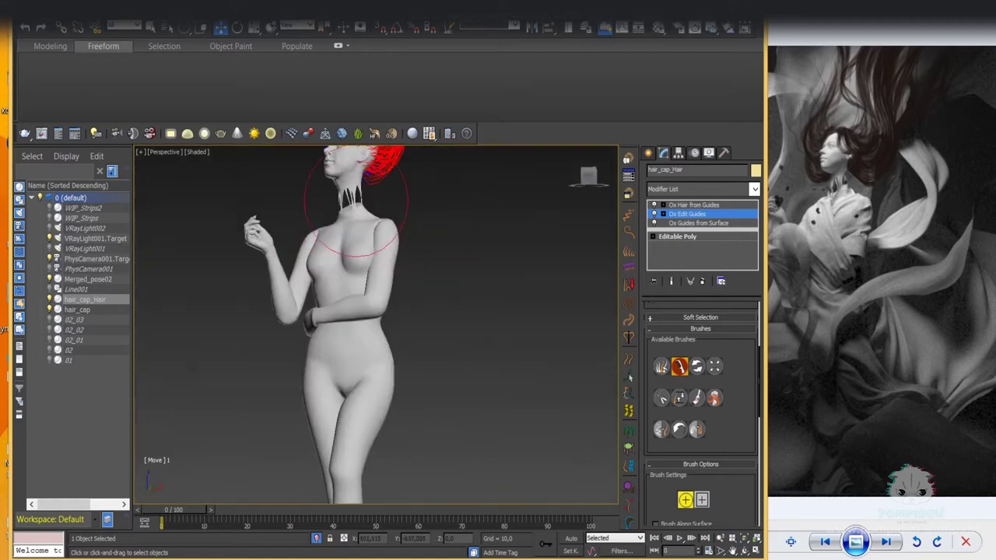
pyautogui.moveTo(349, 256); pyautogui.dragTo(380, 447, button='middle')
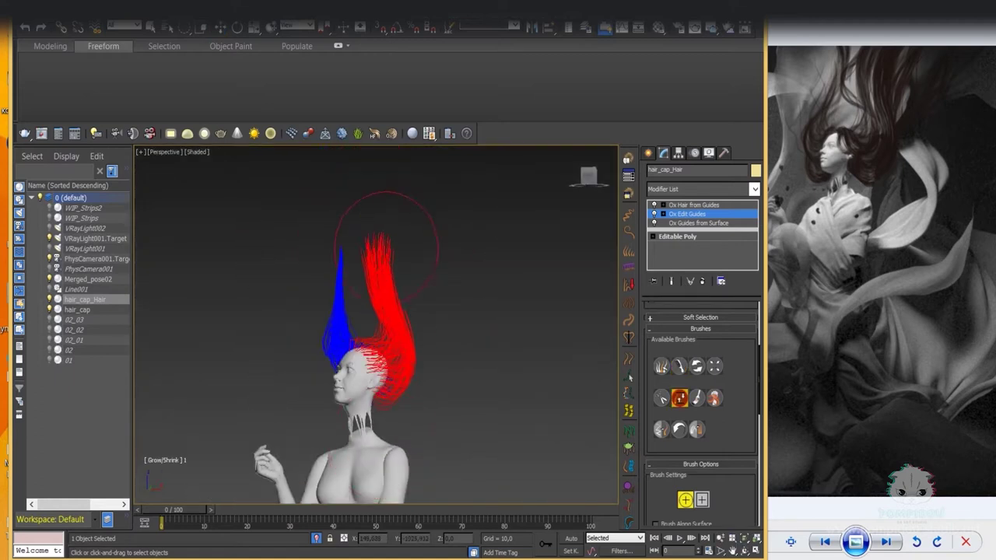
pyautogui.moveTo(387, 248); pyautogui.dragTo(385, 187)
pyautogui.moveTo(369, 288); pyautogui.dragTo(397, 257)
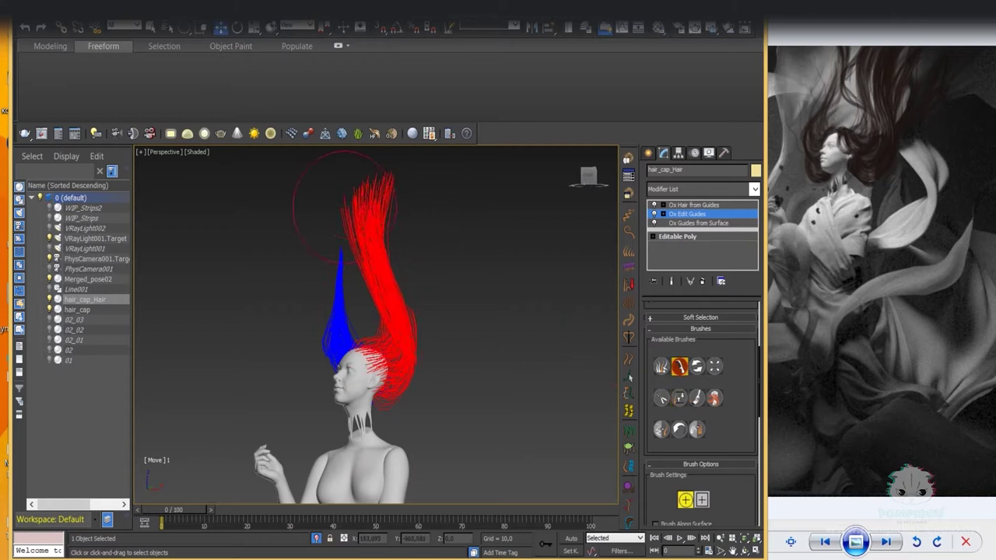
# Select the other strand and comb its guides up toward the first lock.
pyautogui.press('q')
pyautogui.click(309, 289)
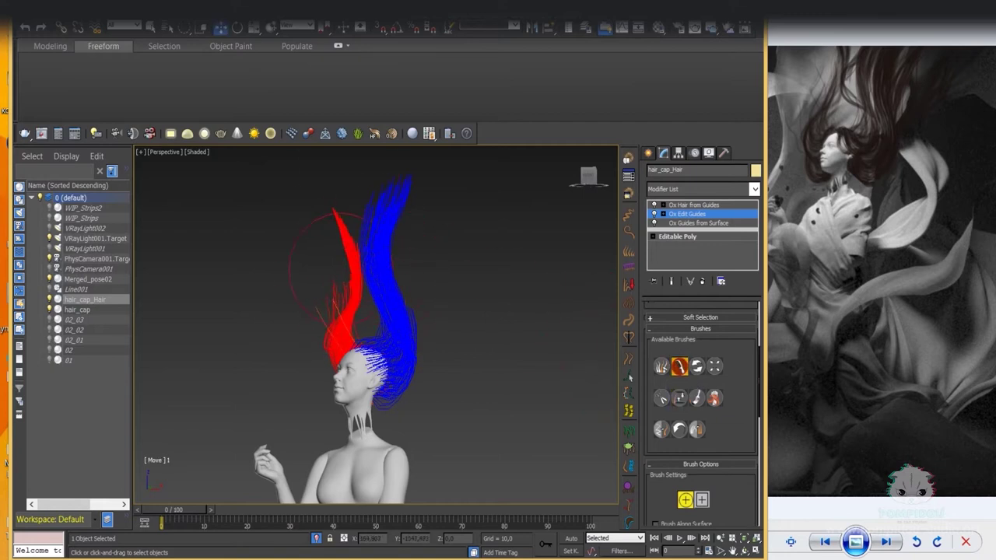
pyautogui.moveTo(320, 265); pyautogui.dragTo(328, 316)
pyautogui.moveTo(363, 270)
pyautogui.mouseDown()
pyautogui.moveTo(313, 344)
pyautogui.moveTo(312, 389)
pyautogui.mouseUp()
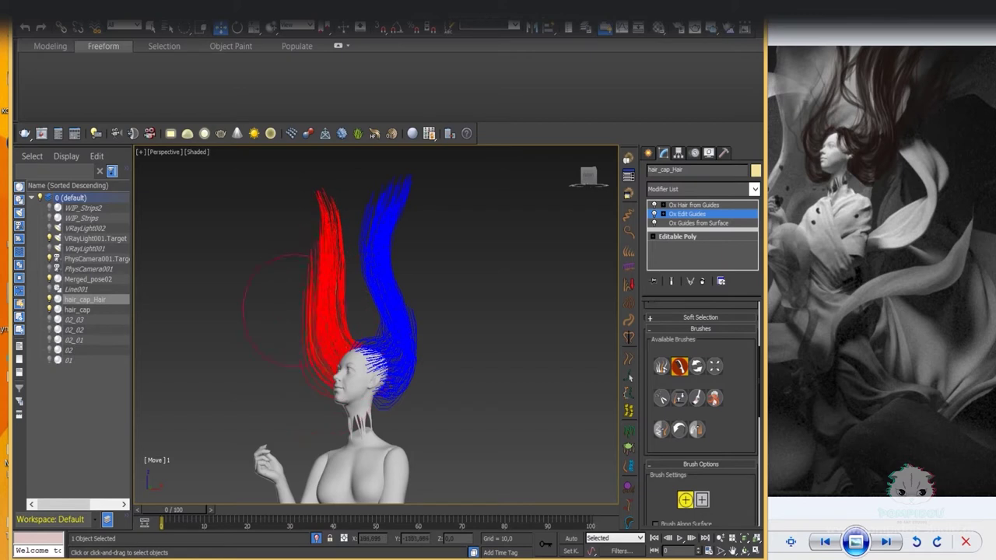
pyautogui.moveTo(284, 308); pyautogui.dragTo(339, 248)
# Exit Edit Guides and reselect the hair object to view the resulting hair.
pyautogui.click(693, 205)
pyautogui.click(506, 350)
pyautogui.click(373, 288)
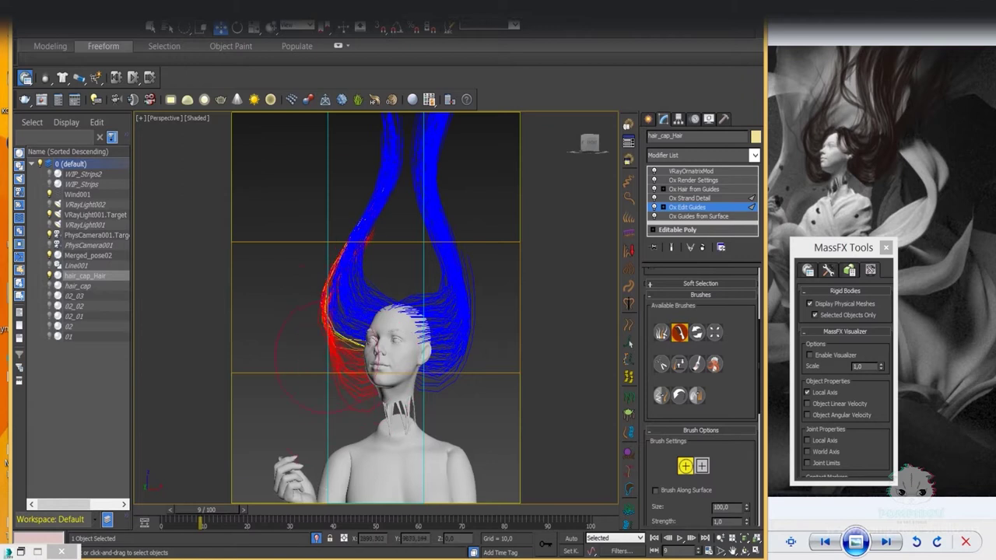
# Select the guides in the hair's left lobe, viewing the head from several angles.
pyautogui.keyDown('alt'); pyautogui.moveTo(373, 327); pyautogui.dragTo(342, 319, button='middle'); pyautogui.keyUp('alt')
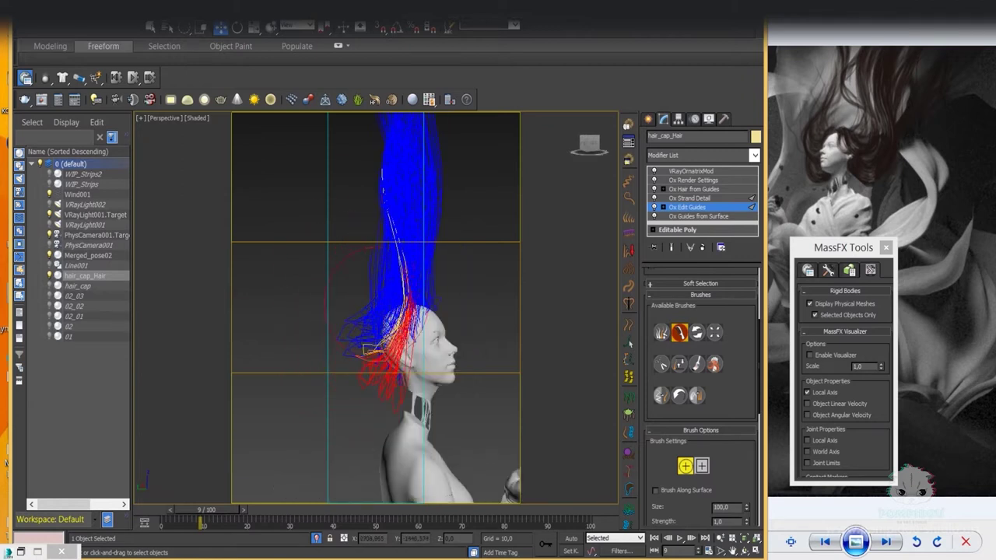
pyautogui.keyDown('alt'); pyautogui.moveTo(374, 350); pyautogui.dragTo(393, 375, button='middle'); pyautogui.keyUp('alt')
pyautogui.keyDown('alt'); pyautogui.moveTo(358, 269); pyautogui.dragTo(350, 304, button='middle'); pyautogui.keyUp('alt')
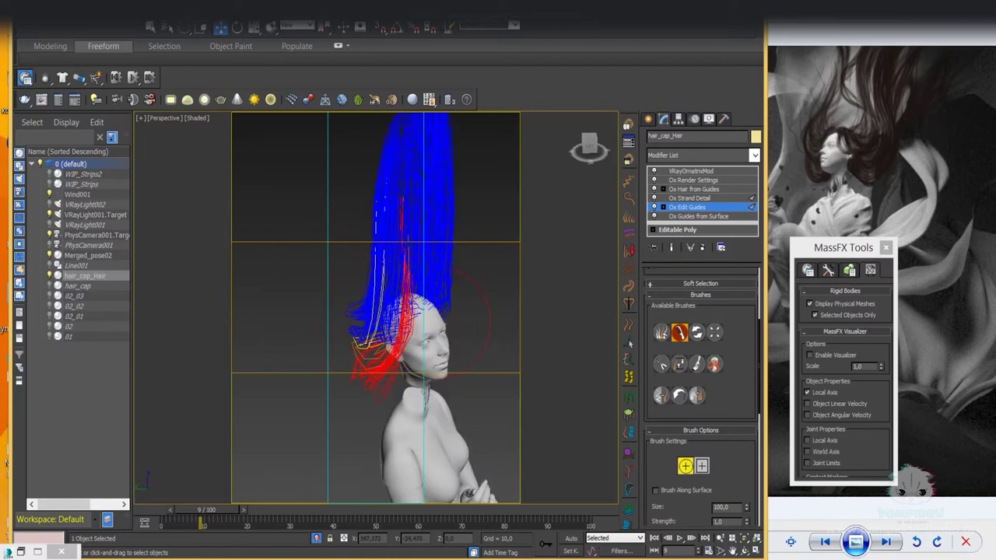
pyautogui.keyDown('alt'); pyautogui.moveTo(439, 206); pyautogui.dragTo(342, 347, button='middle'); pyautogui.keyUp('alt')
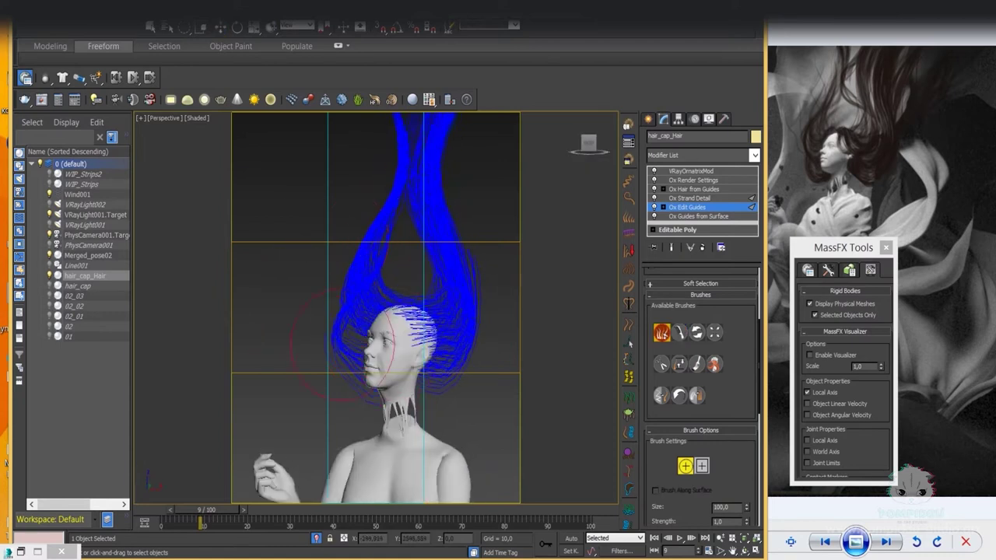
pyautogui.moveTo(308, 248); pyautogui.dragTo(354, 257)
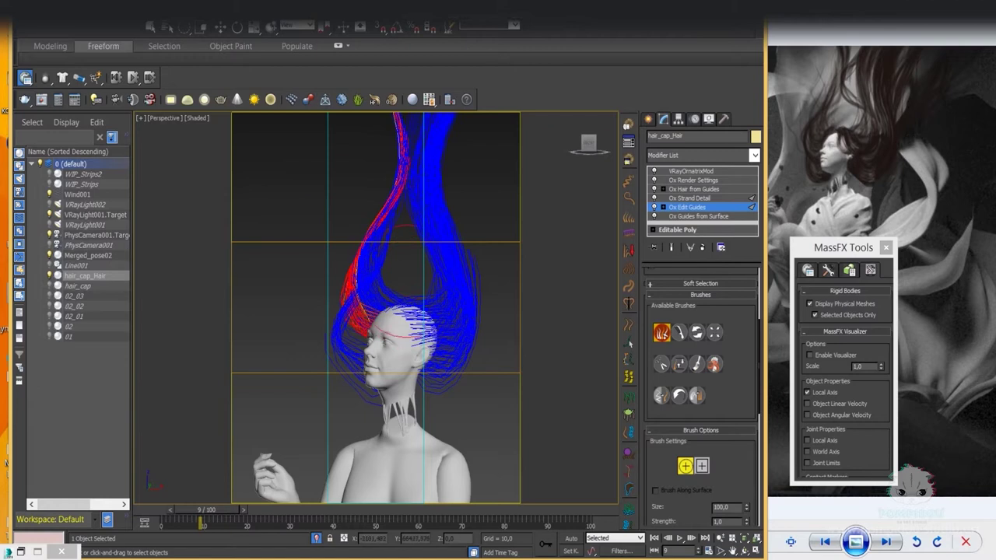
# Smooth the selected guides into a new shape with the combing brush.
pyautogui.click(679, 334)
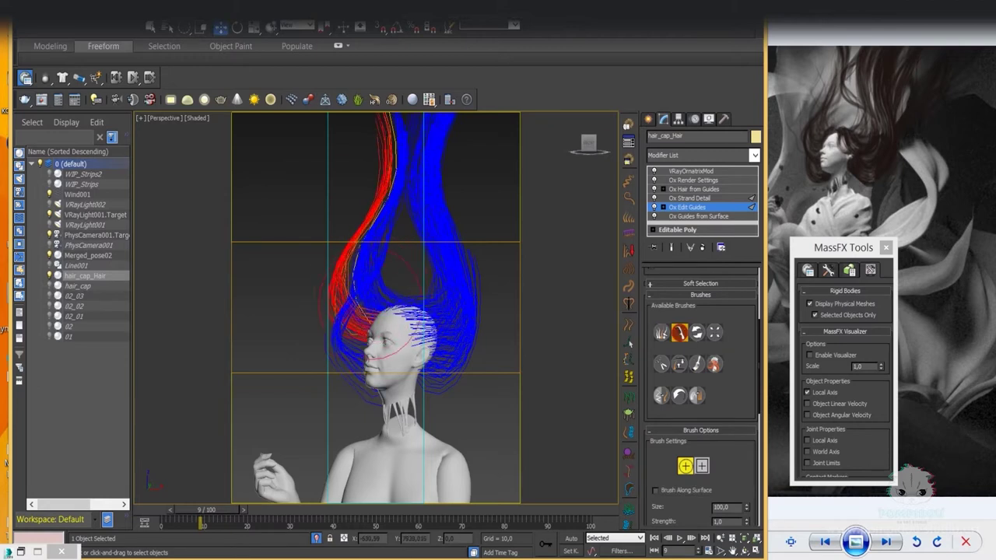
pyautogui.moveTo(350, 176)
pyautogui.keyDown('alt'); pyautogui.mouseDown(button='middle')
pyautogui.moveTo(475, 374)
pyautogui.moveTo(424, 377)
pyautogui.mouseUp(button='middle'); pyautogui.keyUp('alt')
pyautogui.moveTo(397, 261); pyautogui.dragTo(310, 260)
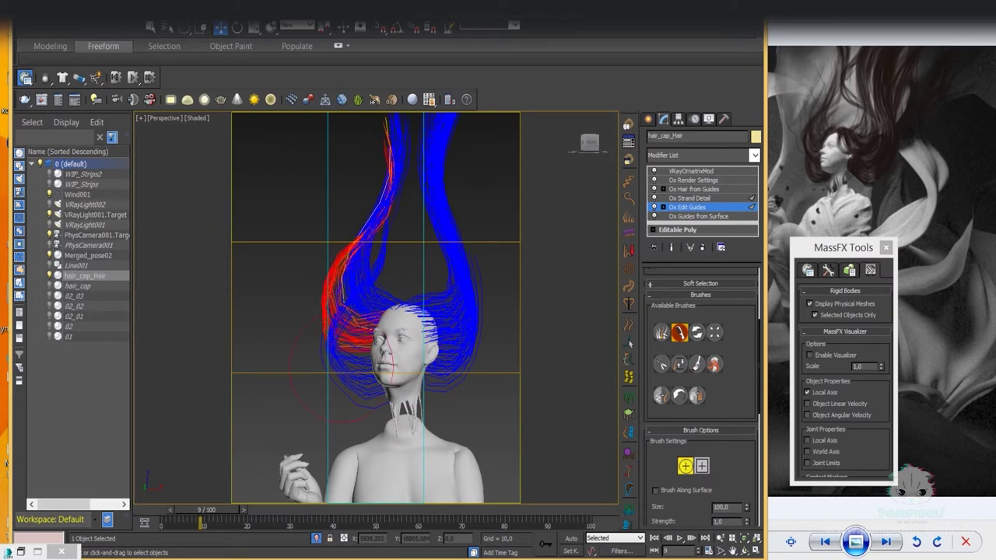
pyautogui.moveTo(310, 260)
pyautogui.keyDown('alt'); pyautogui.mouseDown(button='middle')
pyautogui.moveTo(366, 264)
pyautogui.moveTo(471, 342)
pyautogui.moveTo(436, 191)
pyautogui.moveTo(278, 195)
pyautogui.moveTo(374, 265)
pyautogui.mouseUp(button='middle'); pyautogui.keyUp('alt')
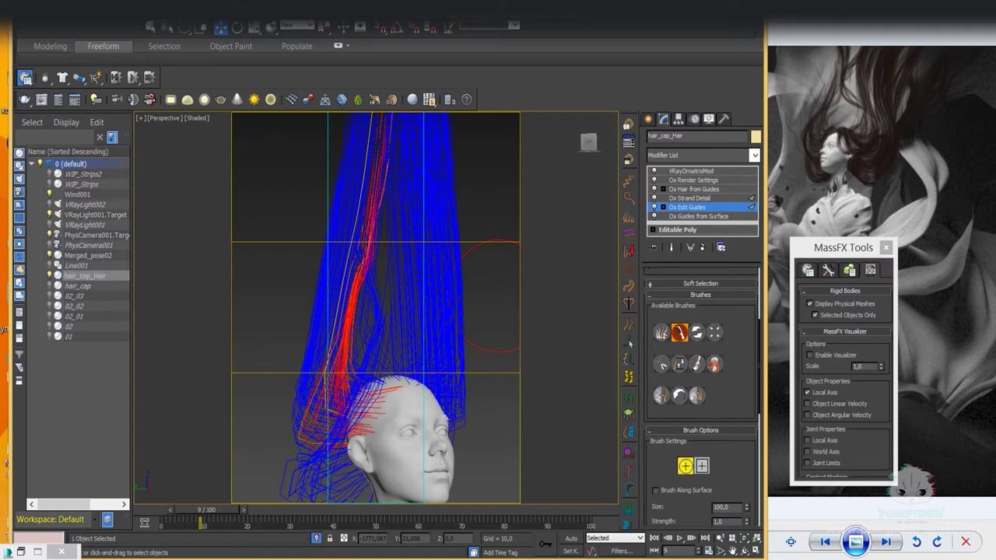
# Sweep the red right-side guides upward into a tall loop.
pyautogui.moveTo(443, 452)
pyautogui.keyDown('alt'); pyautogui.mouseDown(button='middle')
pyautogui.moveTo(257, 373)
pyautogui.moveTo(480, 387)
pyautogui.moveTo(436, 373)
pyautogui.moveTo(471, 385)
pyautogui.mouseUp(button='middle'); pyautogui.keyUp('alt')
pyautogui.click(680, 333)
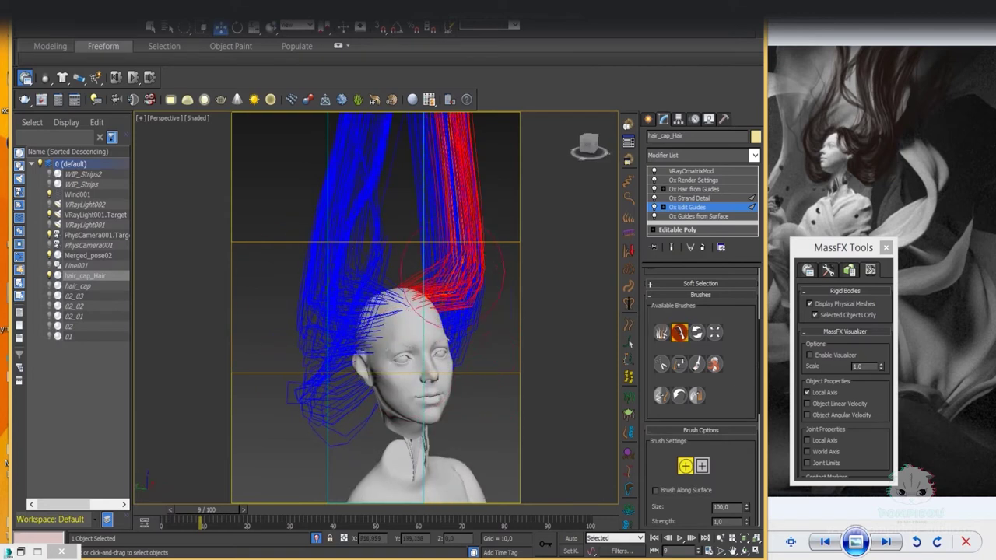
pyautogui.moveTo(467, 382); pyautogui.dragTo(436, 311)
pyautogui.click(689, 197)
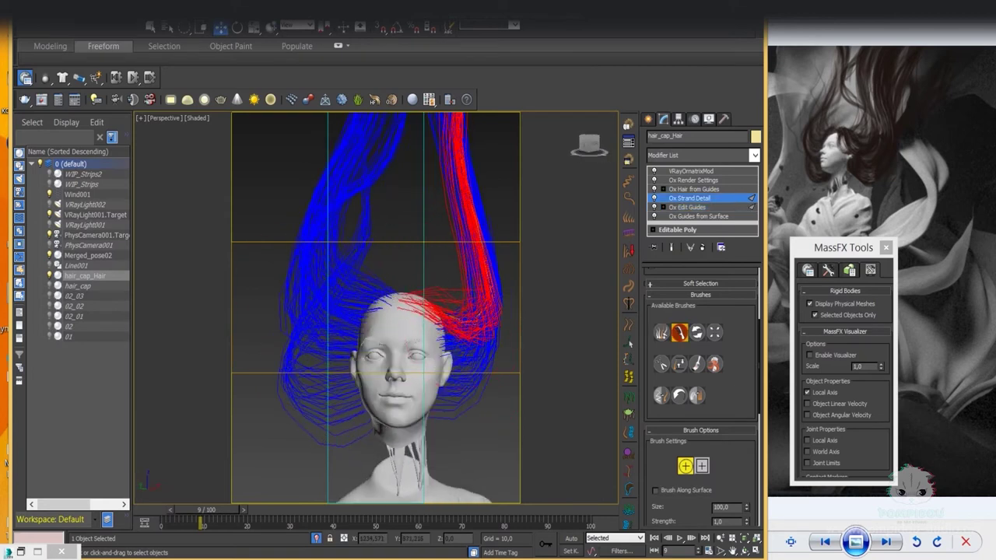
# Set the hair's viewport strand segments to 24 in Ox Strand Detail.
pyautogui.write('24')
pyautogui.press('Return')
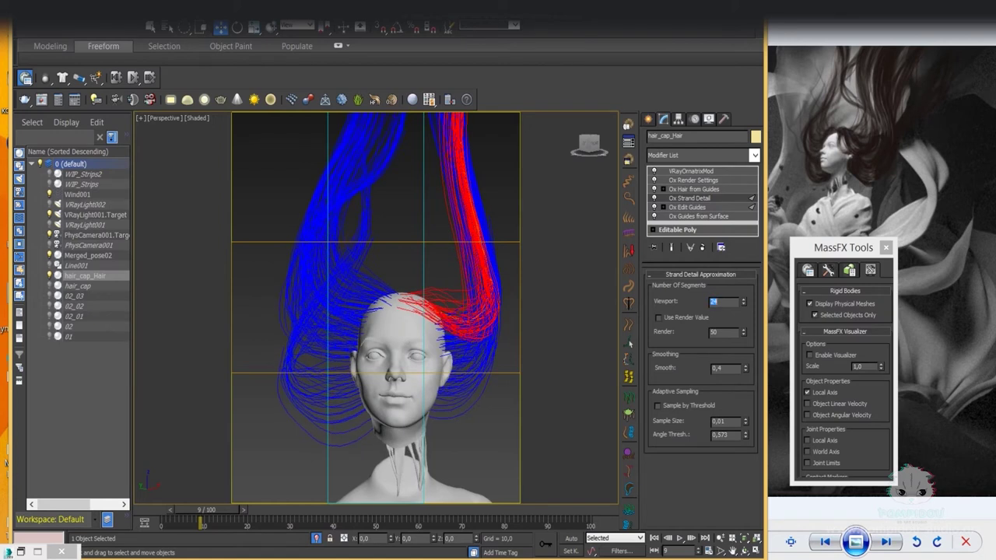
pyautogui.click(688, 207)
# Brush the red guides into a narrower lock rising from the right temple.
pyautogui.moveTo(467, 327); pyautogui.dragTo(466, 233)
pyautogui.keyDown('alt'); pyautogui.moveTo(435, 373); pyautogui.dragTo(483, 373, button='middle'); pyautogui.keyUp('alt')
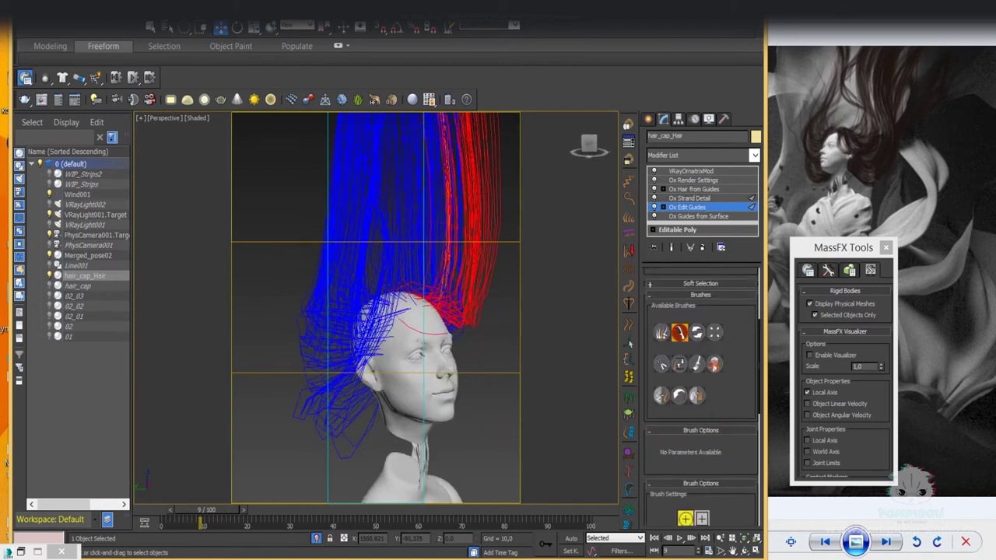
pyautogui.moveTo(374, 273)
pyautogui.keyDown('alt'); pyautogui.mouseDown(button='middle')
pyautogui.moveTo(373, 374)
pyautogui.moveTo(405, 342)
pyautogui.mouseUp(button='middle'); pyautogui.keyUp('alt')
pyautogui.moveTo(467, 366)
pyautogui.keyDown('alt'); pyautogui.mouseDown(button='middle')
pyautogui.moveTo(467, 326)
pyautogui.moveTo(404, 334)
pyautogui.moveTo(459, 335)
pyautogui.moveTo(444, 334)
pyautogui.moveTo(464, 364)
pyautogui.moveTo(273, 253)
pyautogui.mouseUp(button='middle'); pyautogui.keyUp('alt')
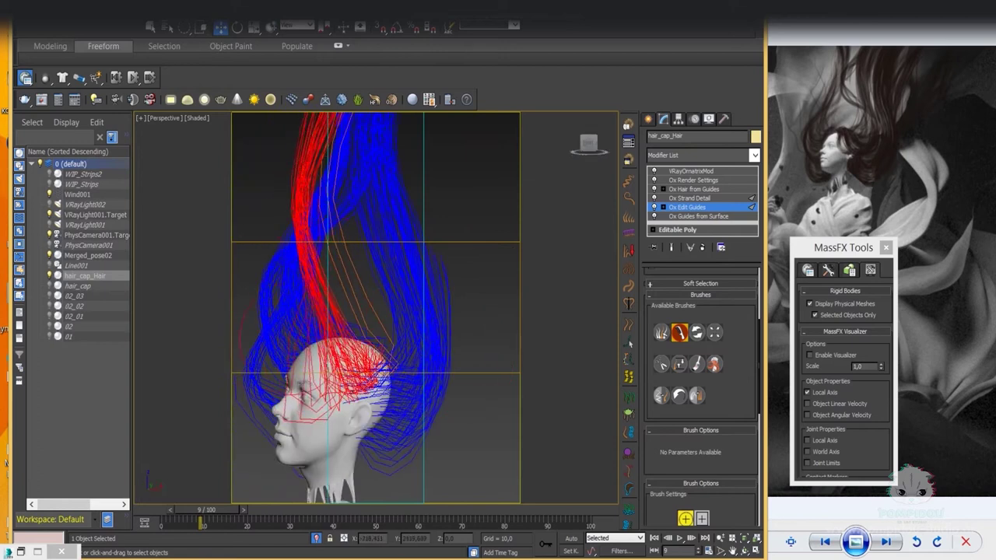
pyautogui.moveTo(272, 253); pyautogui.dragTo(311, 202)
pyautogui.moveTo(311, 203)
pyautogui.keyDown('alt'); pyautogui.mouseDown(button='middle')
pyautogui.moveTo(448, 376)
pyautogui.moveTo(467, 326)
pyautogui.mouseUp(button='middle'); pyautogui.keyUp('alt')
pyautogui.click(689, 198)
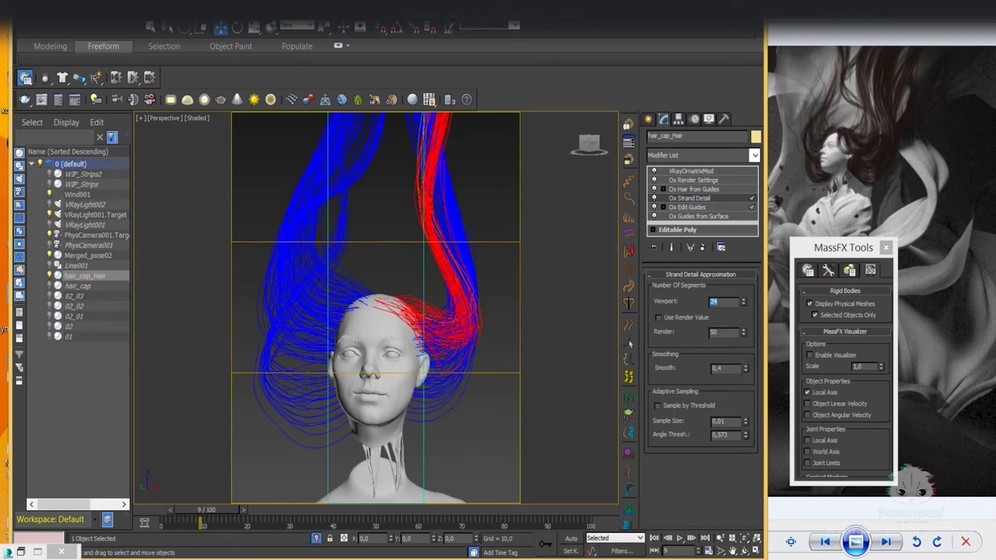
pyautogui.click(687, 207)
pyautogui.scroll(5, 423, 350)
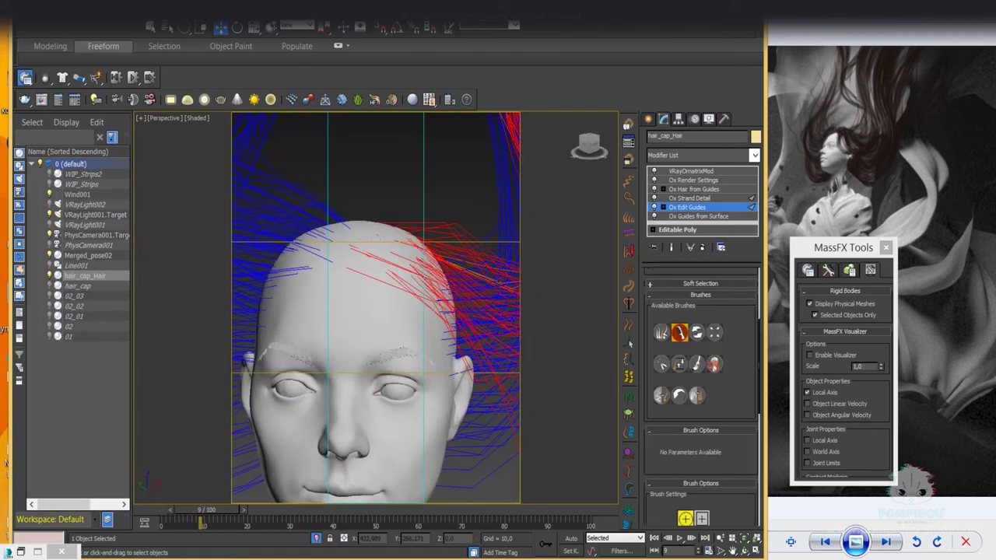
# Orbit between front and three-quarter views to check the two upswept hair locks.
pyautogui.keyDown('alt'); pyautogui.moveTo(436, 358); pyautogui.dragTo(413, 323, button='middle'); pyautogui.keyUp('alt')
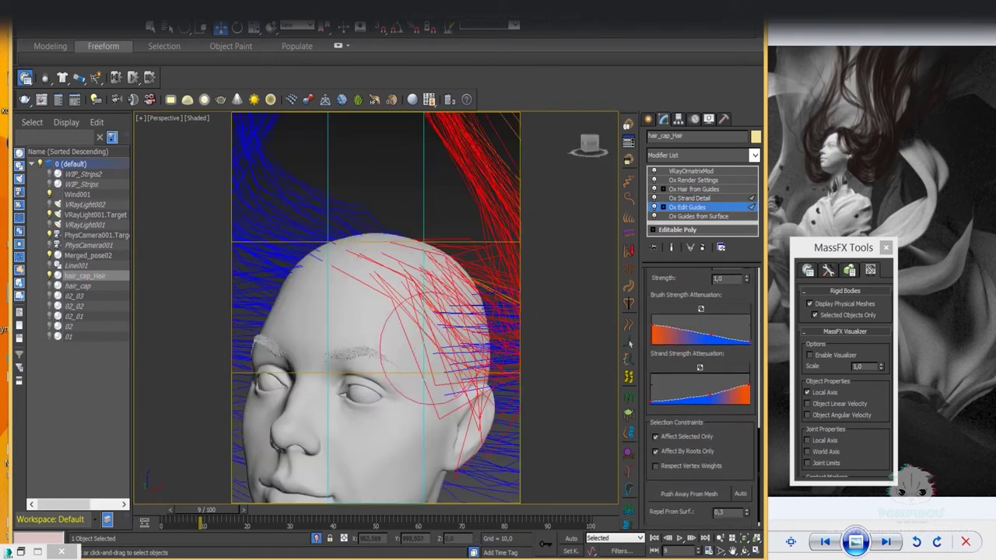
pyautogui.moveTo(440, 365)
pyautogui.keyDown('alt'); pyautogui.mouseDown(button='middle')
pyautogui.moveTo(412, 288)
pyautogui.moveTo(436, 307)
pyautogui.moveTo(421, 171)
pyautogui.mouseUp(button='middle'); pyautogui.keyUp('alt')
pyautogui.moveTo(395, 269)
pyautogui.keyDown('alt'); pyautogui.mouseDown(button='middle')
pyautogui.moveTo(421, 261)
pyautogui.moveTo(416, 226)
pyautogui.moveTo(374, 229)
pyautogui.moveTo(436, 234)
pyautogui.mouseUp(button='middle'); pyautogui.keyUp('alt')
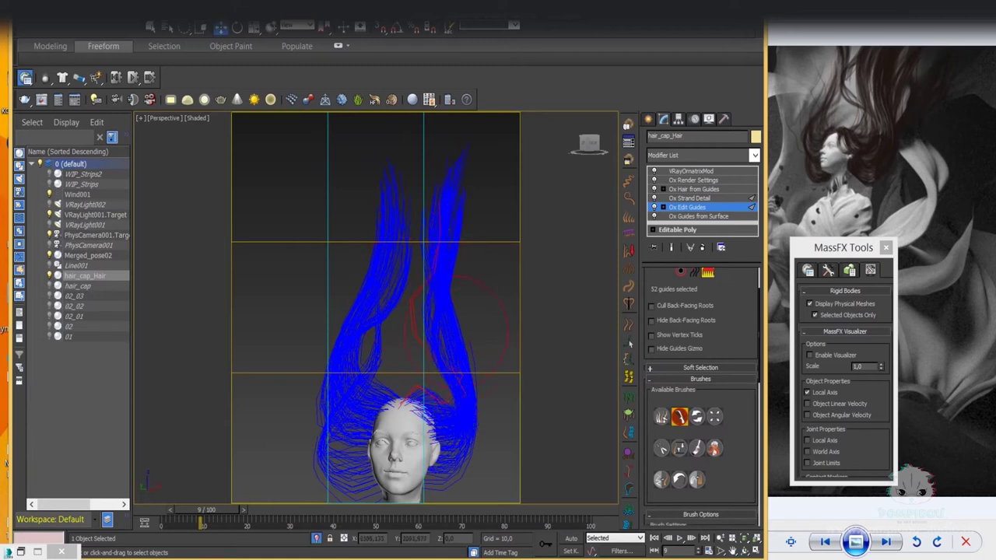
# Through PhysCamera001, select and comb the guide strands on the left and right of the hair.
pyautogui.press('c')
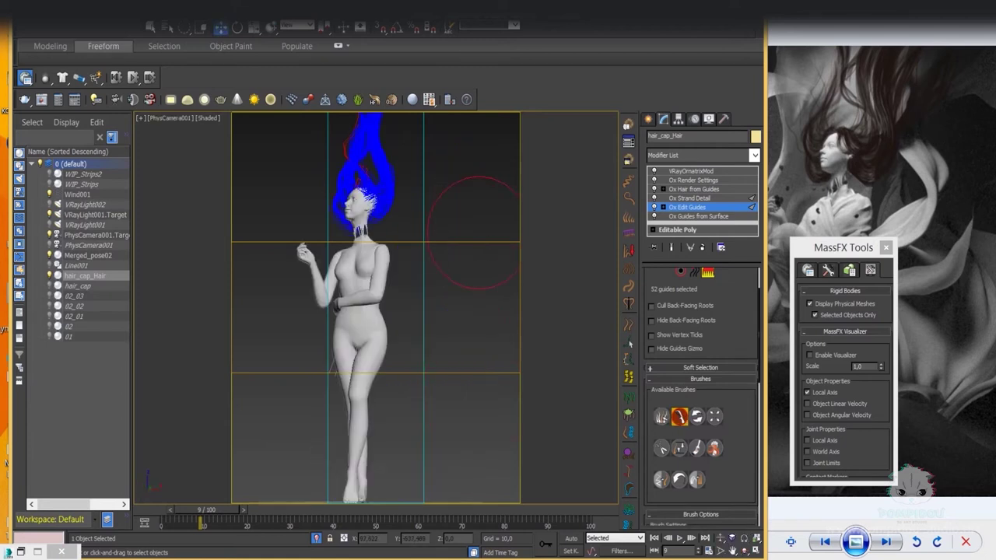
pyautogui.moveTo(315, 182)
pyautogui.mouseDown()
pyautogui.moveTo(278, 173)
pyautogui.moveTo(423, 133)
pyautogui.moveTo(414, 189)
pyautogui.mouseUp()
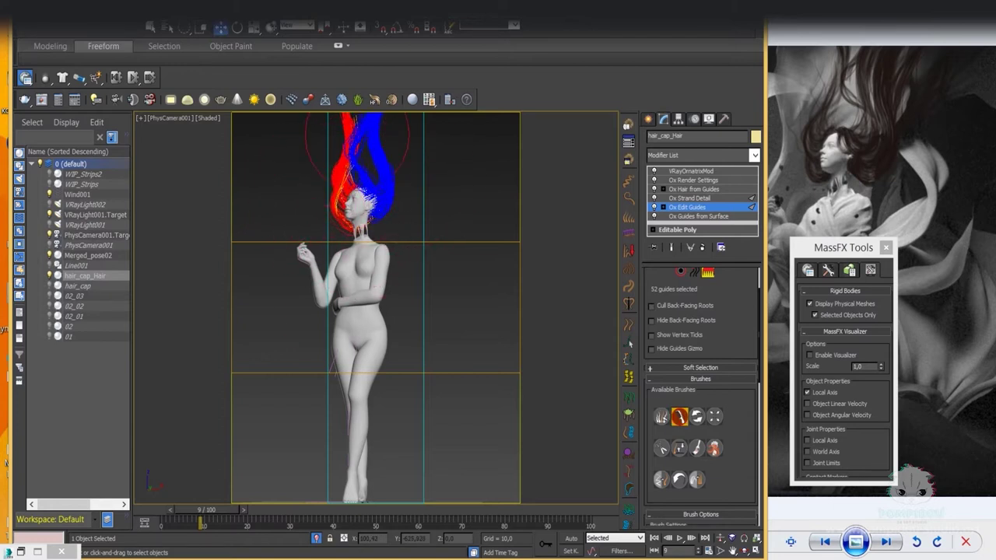
pyautogui.click(661, 416)
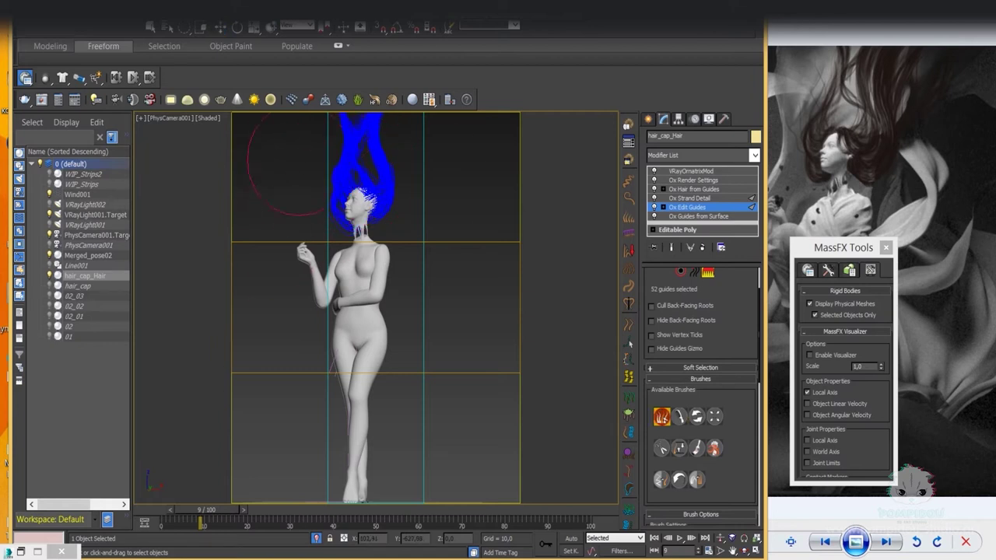
pyautogui.moveTo(441, 173); pyautogui.dragTo(329, 168)
pyautogui.moveTo(433, 190)
pyautogui.mouseDown()
pyautogui.moveTo(412, 183)
pyautogui.moveTo(409, 163)
pyautogui.moveTo(430, 169)
pyautogui.mouseUp()
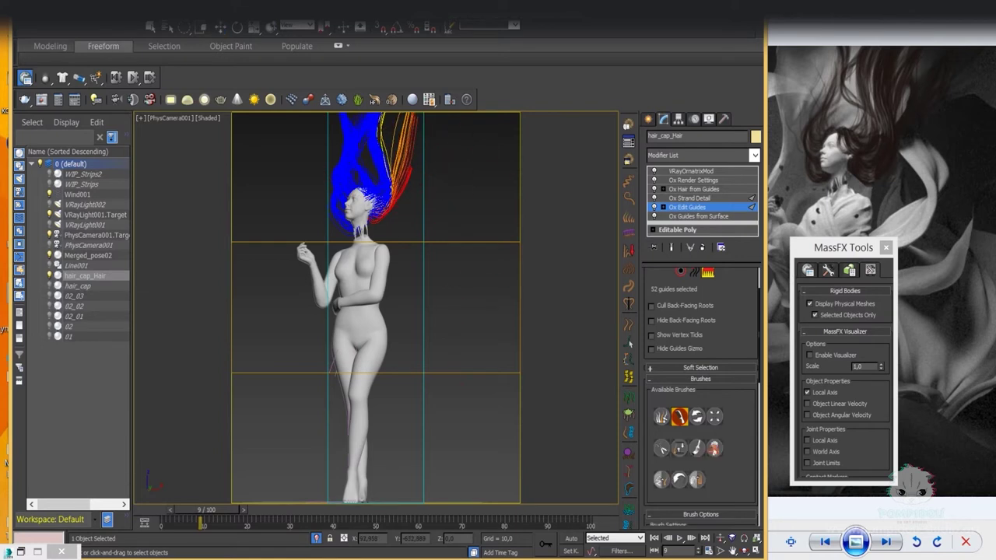
# Show the hair as finished strands, then select the body mesh and pick a modifier from the list.
pyautogui.click(689, 197)
pyautogui.click(693, 189)
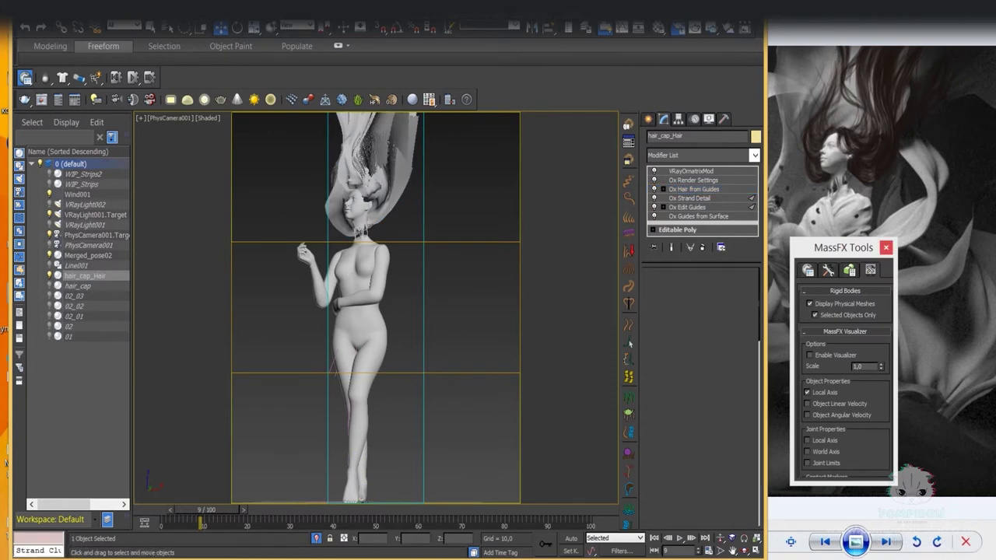
pyautogui.click(366, 424)
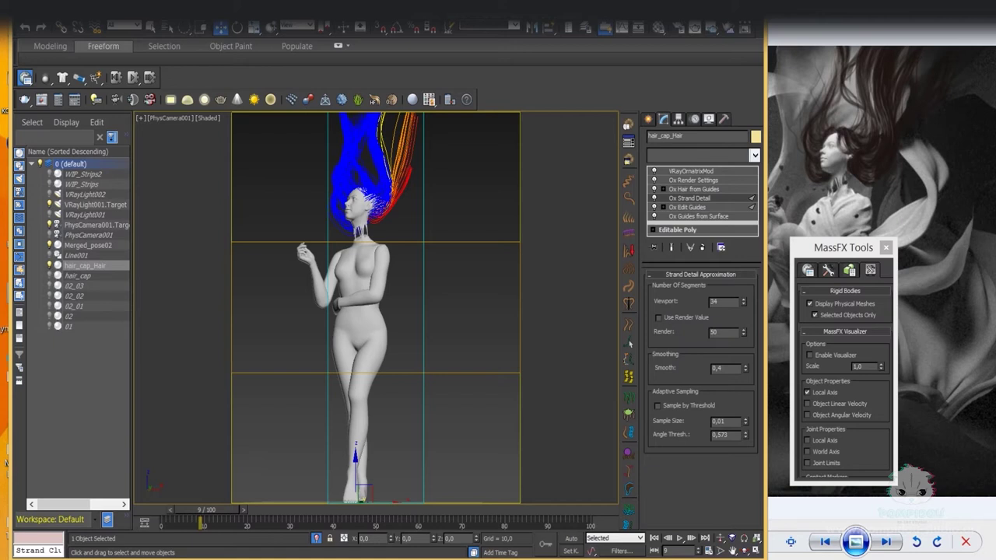
pyautogui.click(755, 155)
pyautogui.click(684, 356)
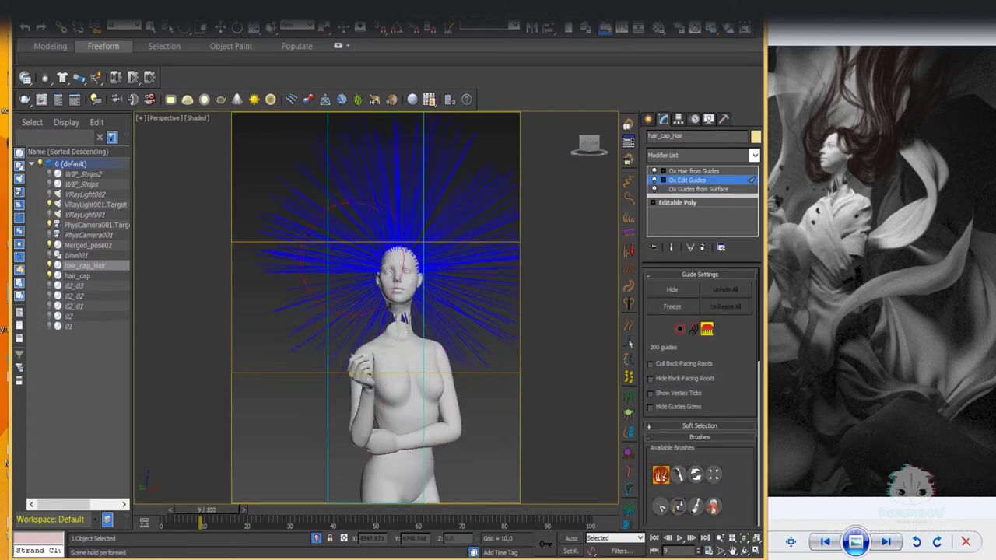
# Select the left-half guides and comb them back toward the head, checking several angles.
pyautogui.moveTo(347, 237); pyautogui.dragTo(456, 183)
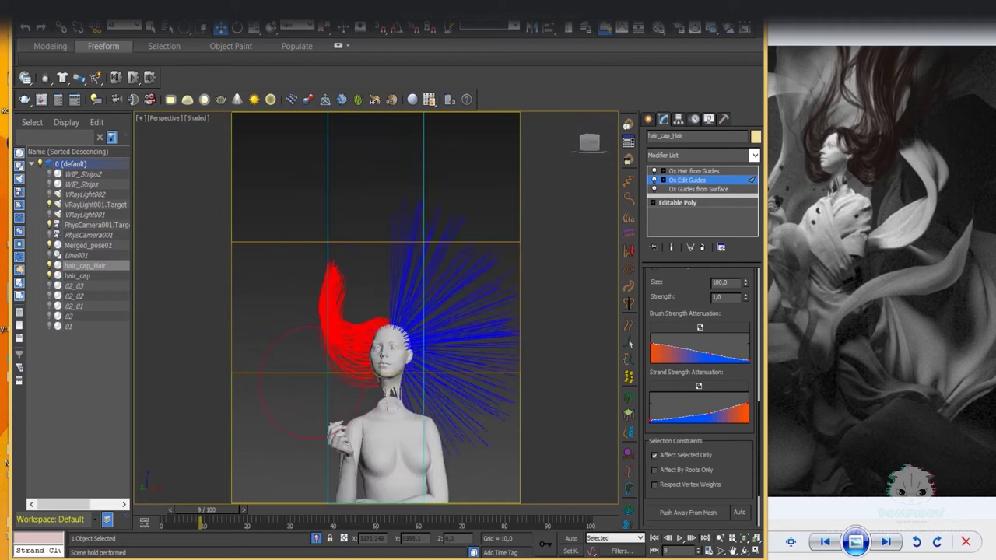
pyautogui.moveTo(386, 308); pyautogui.dragTo(433, 269)
pyautogui.moveTo(417, 241)
pyautogui.keyDown('alt'); pyautogui.mouseDown(button='middle')
pyautogui.moveTo(459, 373)
pyautogui.moveTo(436, 375)
pyautogui.mouseUp(button='middle'); pyautogui.keyUp('alt')
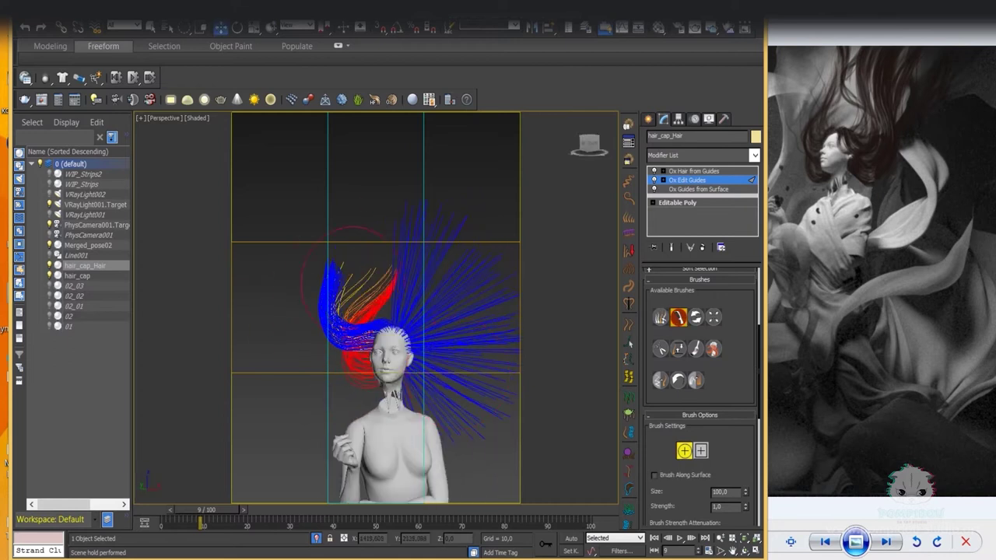
pyautogui.keyDown('alt'); pyautogui.moveTo(358, 264); pyautogui.dragTo(460, 374, button='middle'); pyautogui.keyUp('alt')
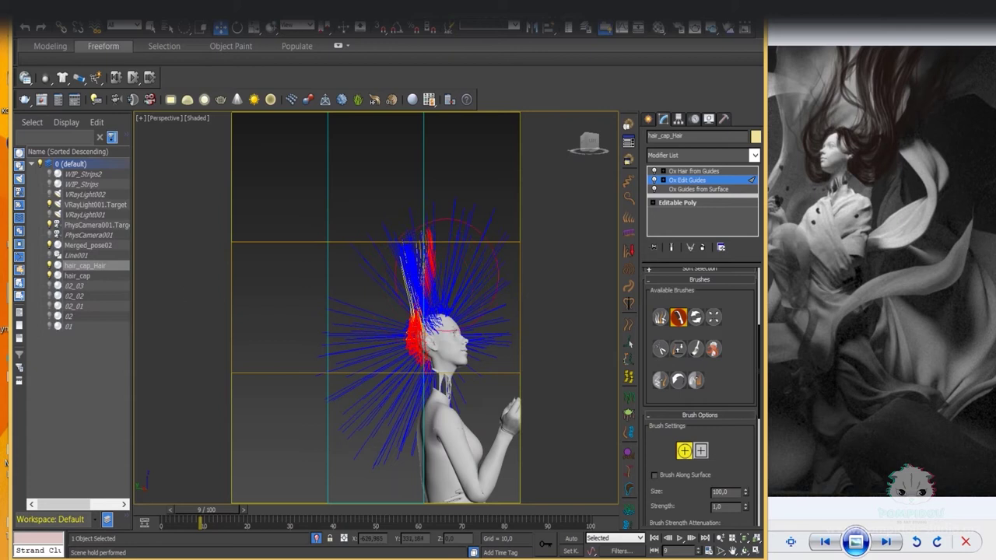
pyautogui.moveTo(405, 257)
pyautogui.keyDown('alt'); pyautogui.mouseDown(button='middle')
pyautogui.moveTo(374, 311)
pyautogui.moveTo(435, 350)
pyautogui.moveTo(319, 351)
pyautogui.mouseUp(button='middle'); pyautogui.keyUp('alt')
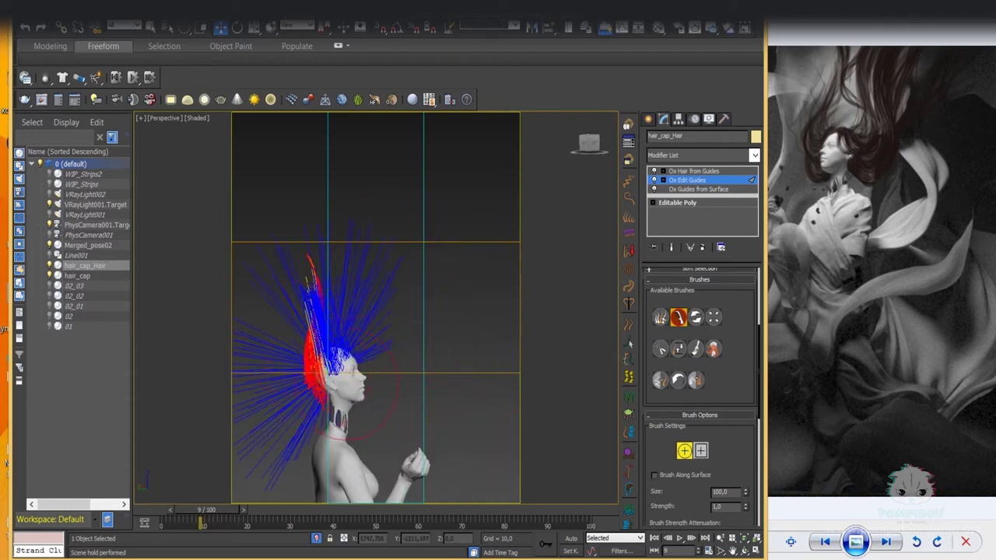
pyautogui.keyDown('alt'); pyautogui.moveTo(391, 384); pyautogui.dragTo(300, 298, button='middle'); pyautogui.keyUp('alt')
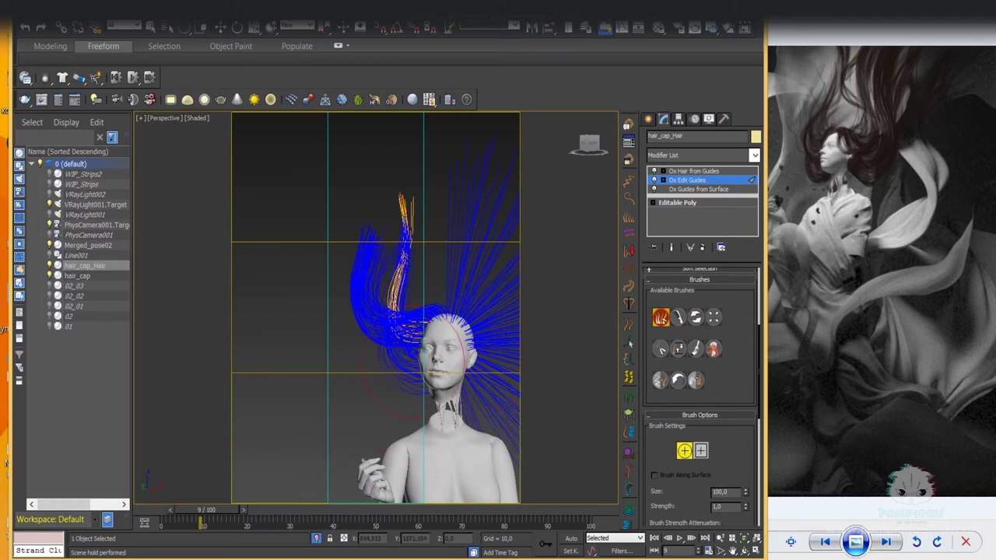
# Select the guide strands above the head and inspect their shape from front, side and top.
pyautogui.moveTo(300, 297); pyautogui.dragTo(329, 296)
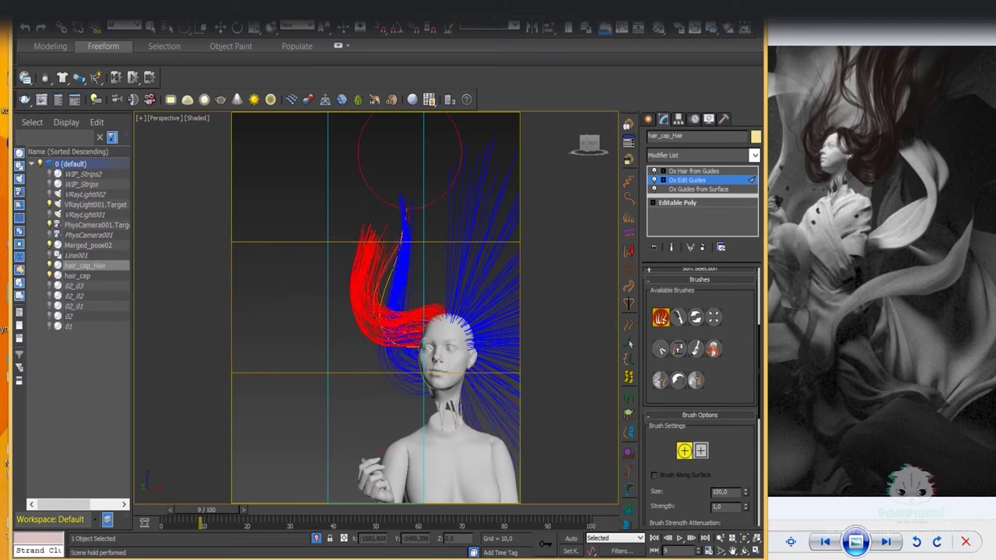
pyautogui.keyDown('alt'); pyautogui.moveTo(412, 159); pyautogui.dragTo(417, 383, button='middle'); pyautogui.keyUp('alt')
pyautogui.keyDown('alt'); pyautogui.moveTo(374, 312); pyautogui.dragTo(389, 358, button='middle'); pyautogui.keyUp('alt')
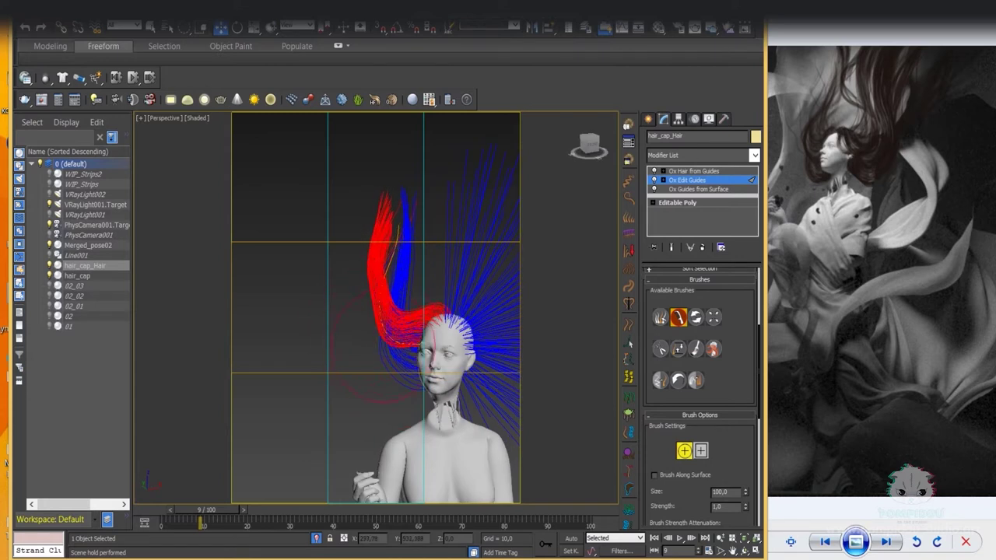
pyautogui.keyDown('alt'); pyautogui.moveTo(329, 262); pyautogui.dragTo(409, 265, button='middle'); pyautogui.keyUp('alt')
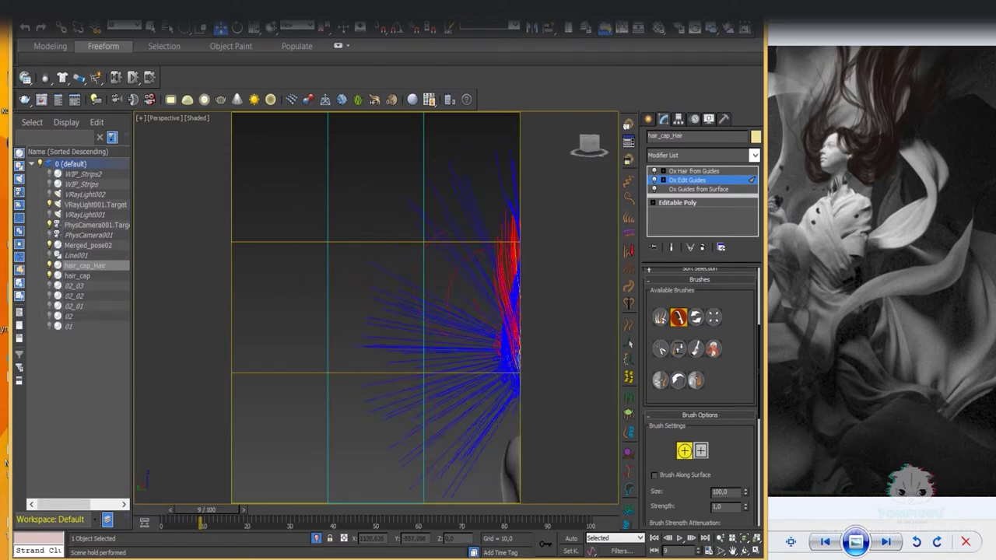
pyautogui.keyDown('alt'); pyautogui.moveTo(393, 265); pyautogui.dragTo(405, 350, button='middle'); pyautogui.keyUp('alt')
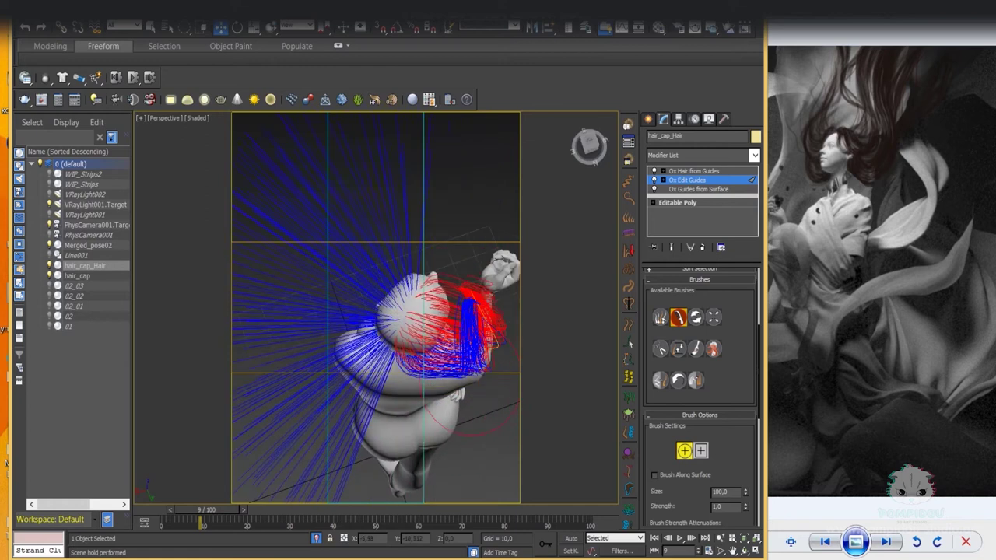
pyautogui.keyDown('alt'); pyautogui.moveTo(386, 298); pyautogui.dragTo(390, 327, button='middle'); pyautogui.keyUp('alt')
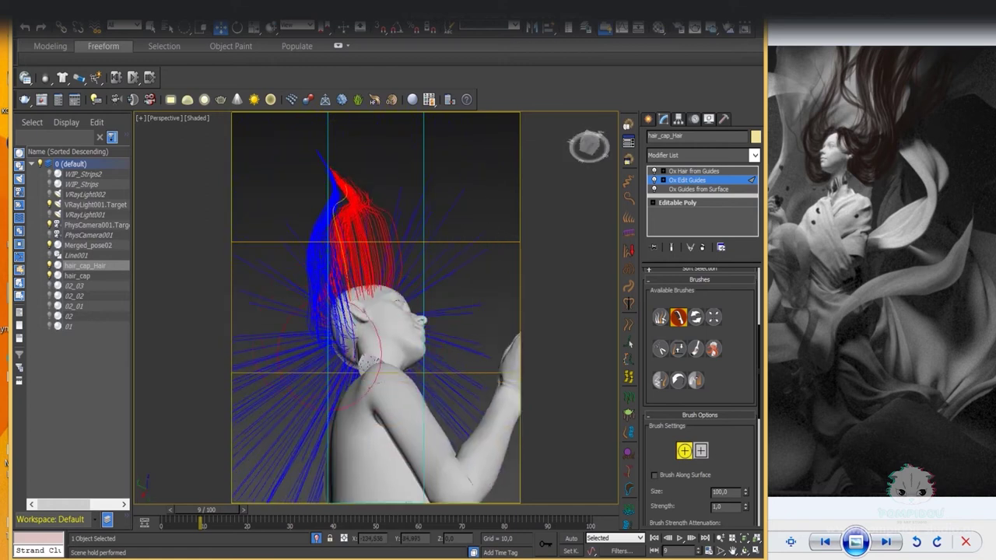
pyautogui.keyDown('alt'); pyautogui.moveTo(402, 168); pyautogui.dragTo(374, 257, button='middle'); pyautogui.keyUp('alt')
# Comb the red guides into an S-curve and sweep their tips upward into a longer plume.
pyautogui.moveTo(393, 234); pyautogui.dragTo(346, 335)
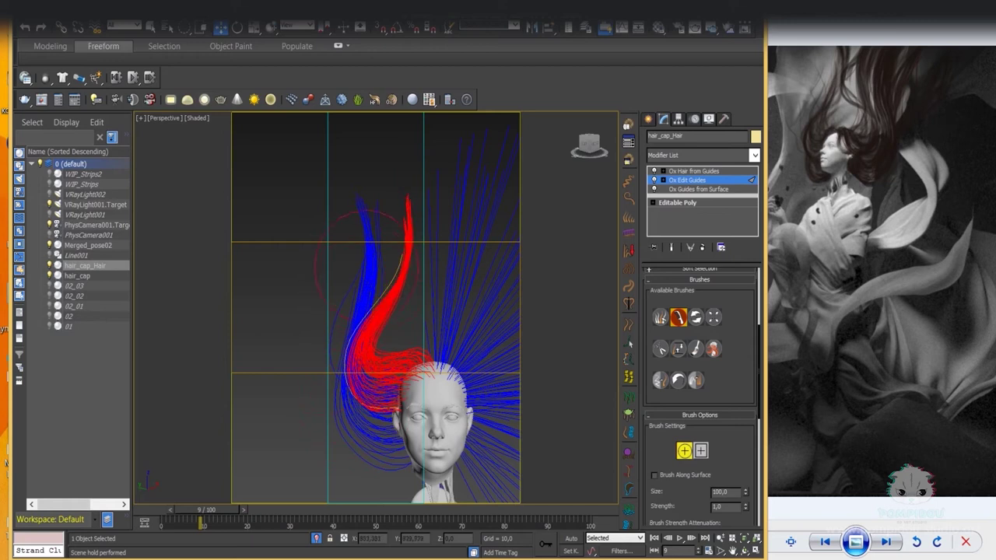
pyautogui.moveTo(427, 228); pyautogui.dragTo(384, 181)
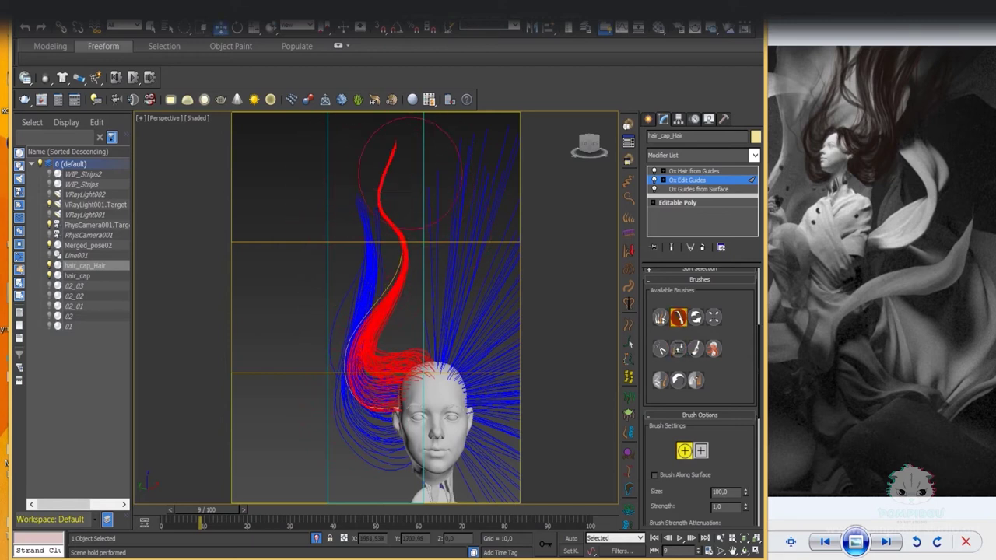
pyautogui.keyDown('alt'); pyautogui.moveTo(410, 143); pyautogui.dragTo(466, 171, button='middle'); pyautogui.keyUp('alt')
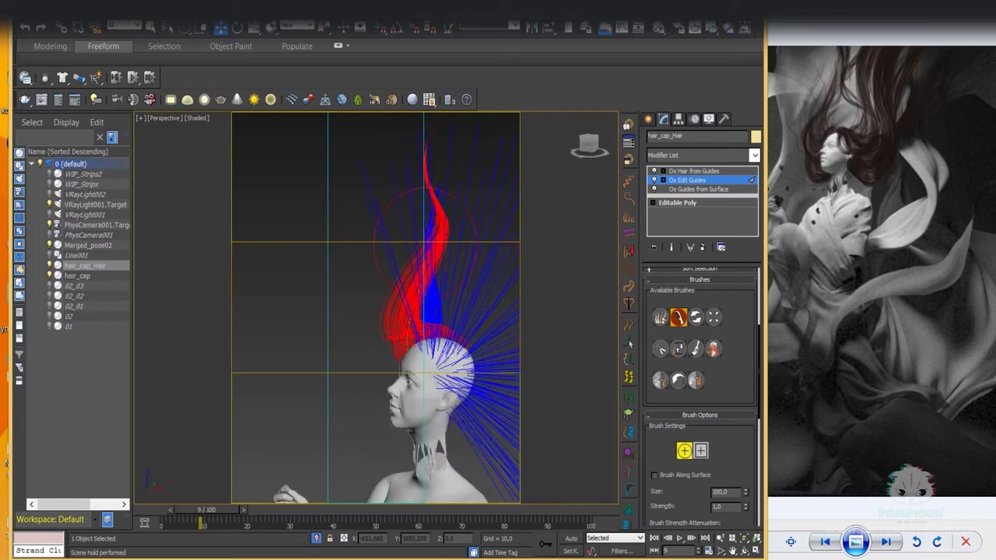
pyautogui.moveTo(423, 237)
pyautogui.keyDown('alt'); pyautogui.mouseDown(button='middle')
pyautogui.moveTo(446, 167)
pyautogui.moveTo(443, 272)
pyautogui.mouseUp(button='middle'); pyautogui.keyUp('alt')
# Select the guides on the right side of the head and comb them into flowing strands.
pyautogui.press('c')
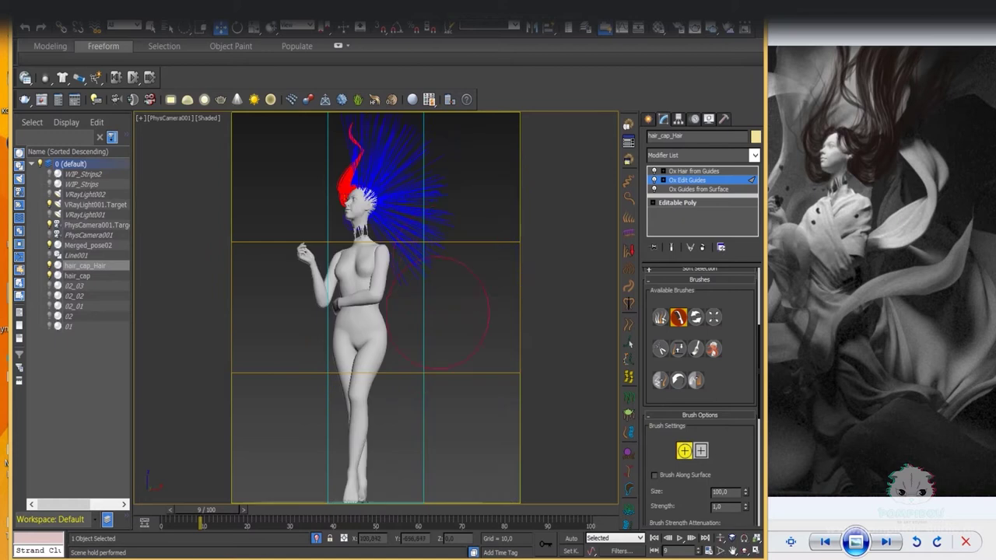
pyautogui.press('p')
pyautogui.moveTo(447, 264)
pyautogui.keyDown('alt'); pyautogui.mouseDown(button='middle')
pyautogui.moveTo(452, 234)
pyautogui.moveTo(467, 265)
pyautogui.mouseUp(button='middle'); pyautogui.keyUp('alt')
pyautogui.click(660, 317)
pyautogui.moveTo(514, 132); pyautogui.dragTo(405, 366)
pyautogui.moveTo(444, 264)
pyautogui.keyDown('alt'); pyautogui.mouseDown(button='middle')
pyautogui.moveTo(460, 264)
pyautogui.moveTo(420, 264)
pyautogui.mouseUp(button='middle'); pyautogui.keyUp('alt')
pyautogui.click(678, 317)
pyautogui.moveTo(421, 179); pyautogui.dragTo(467, 249)
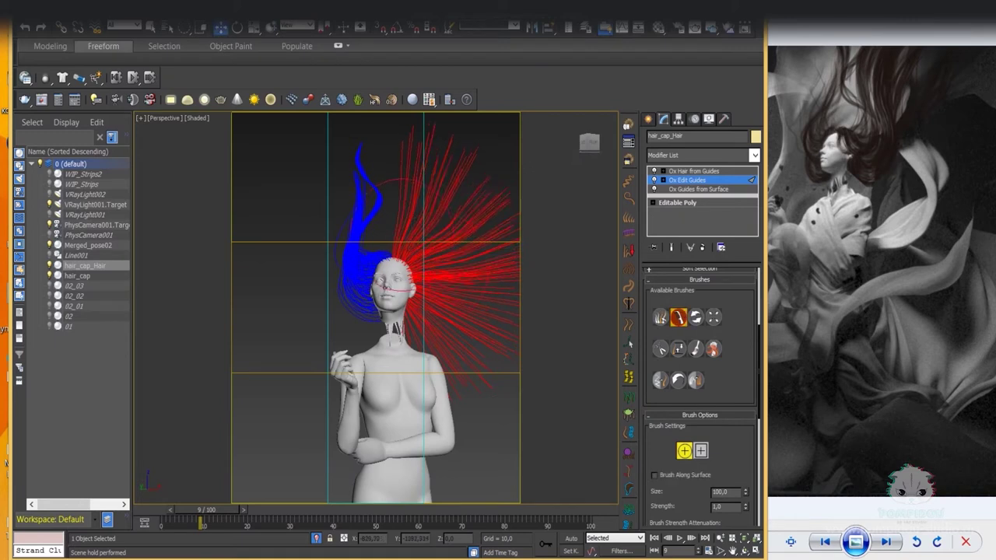
# Comb the selected red guides upward toward the head into new curves, checking from above.
pyautogui.moveTo(424, 226)
pyautogui.keyDown('alt'); pyautogui.mouseDown(button='middle')
pyautogui.moveTo(471, 273)
pyautogui.moveTo(443, 335)
pyautogui.mouseUp(button='middle'); pyautogui.keyUp('alt')
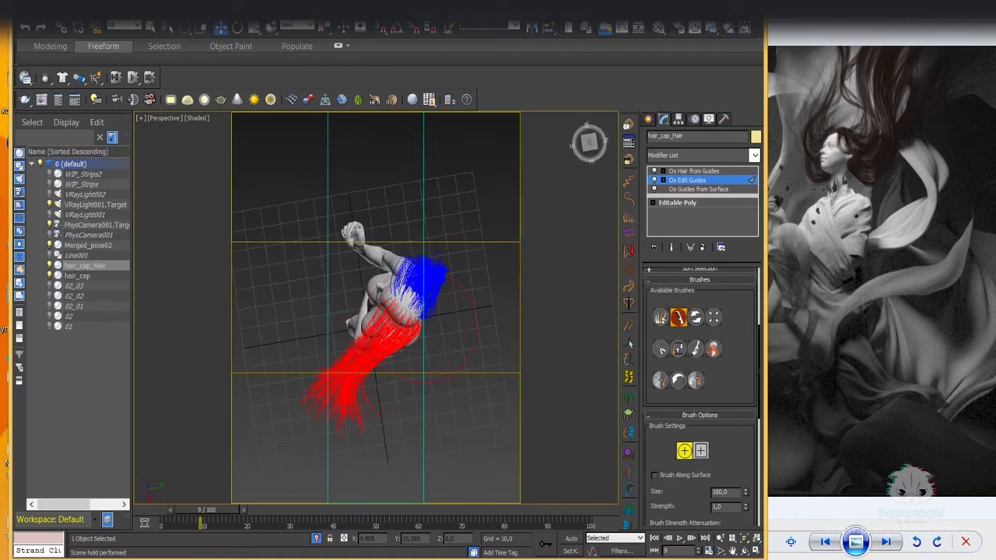
pyautogui.keyDown('alt'); pyautogui.moveTo(381, 400); pyautogui.dragTo(431, 397, button='middle'); pyautogui.keyUp('alt')
pyautogui.moveTo(398, 435); pyautogui.dragTo(351, 405)
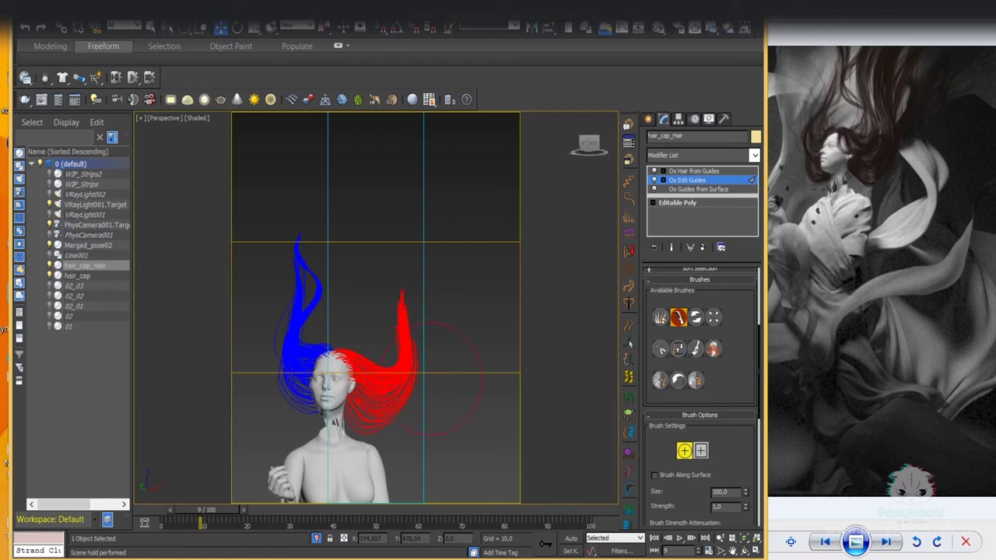
pyautogui.keyDown('alt'); pyautogui.moveTo(359, 327); pyautogui.dragTo(407, 364, button='middle'); pyautogui.keyUp('alt')
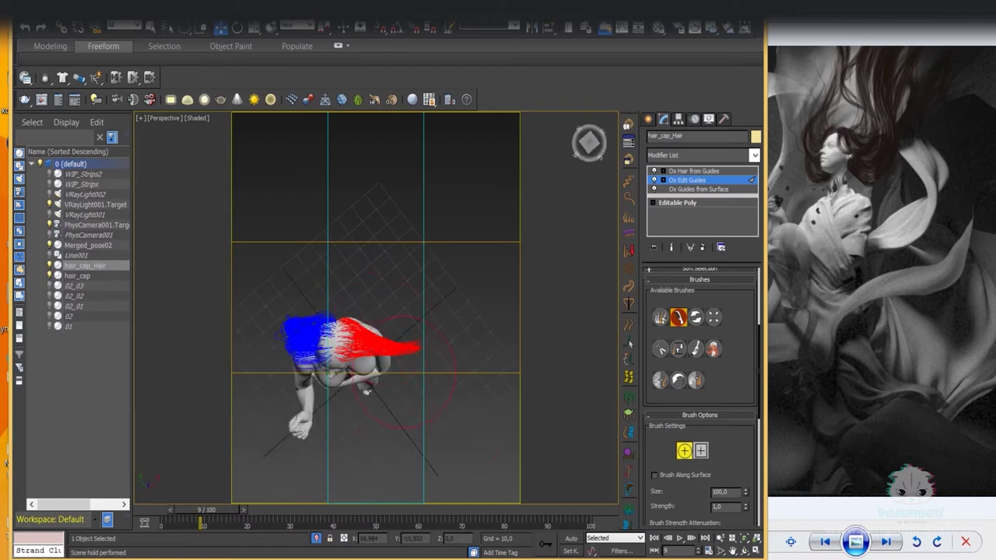
pyautogui.keyDown('alt'); pyautogui.moveTo(425, 432); pyautogui.dragTo(407, 438, button='middle'); pyautogui.keyUp('alt')
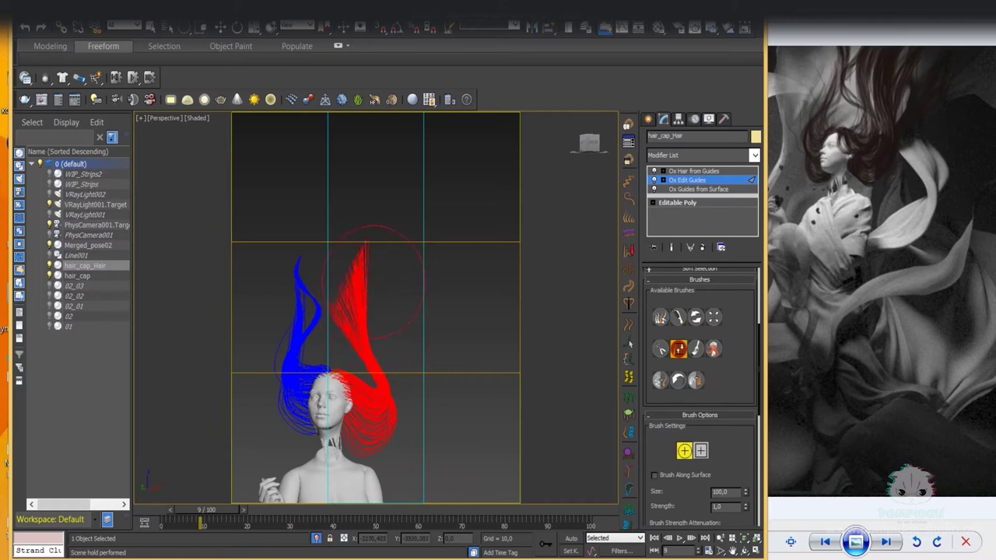
pyautogui.moveTo(378, 294)
pyautogui.mouseDown()
pyautogui.moveTo(390, 265)
pyautogui.moveTo(404, 280)
pyautogui.mouseUp()
pyautogui.moveTo(405, 280)
pyautogui.keyDown('alt'); pyautogui.mouseDown(button='middle')
pyautogui.moveTo(447, 418)
pyautogui.moveTo(467, 404)
pyautogui.mouseUp(button='middle'); pyautogui.keyUp('alt')
pyautogui.moveTo(414, 454); pyautogui.dragTo(424, 338)
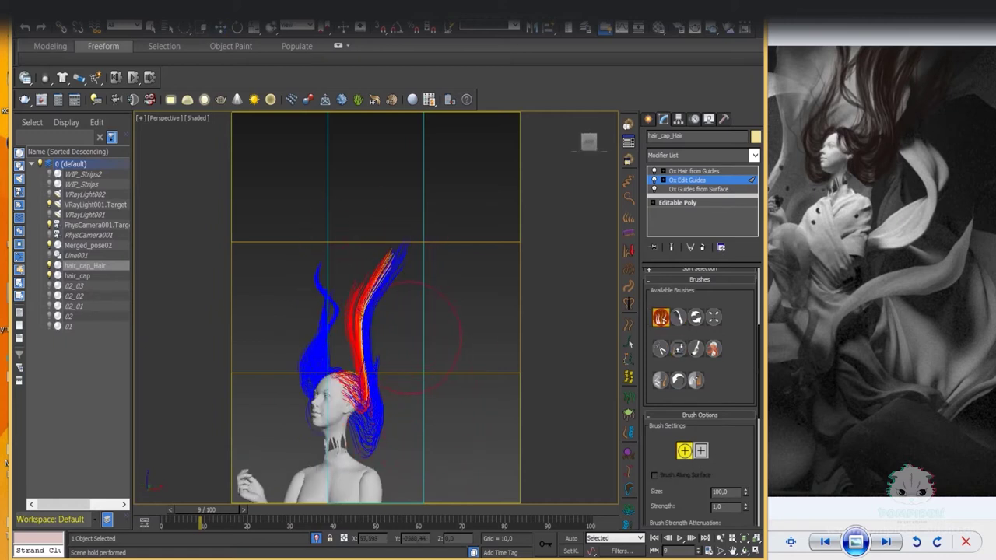
# Continue combing the selected guides into curves with the Comb brush.
pyautogui.press('2')
pyautogui.moveTo(374, 280); pyautogui.dragTo(342, 358)
pyautogui.keyDown('alt'); pyautogui.moveTo(343, 358); pyautogui.dragTo(404, 342, button='middle'); pyautogui.keyUp('alt')
pyautogui.moveTo(405, 343); pyautogui.dragTo(432, 366)
pyautogui.keyDown('alt'); pyautogui.moveTo(434, 366); pyautogui.dragTo(424, 376, button='middle'); pyautogui.keyUp('alt')
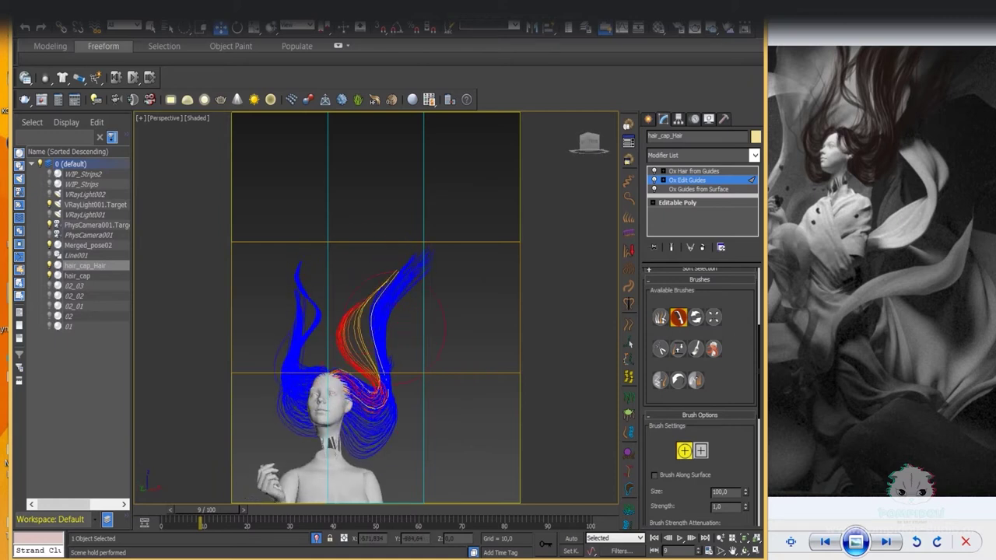
pyautogui.keyDown('alt'); pyautogui.moveTo(409, 319); pyautogui.dragTo(517, 405, button='middle'); pyautogui.keyUp('alt')
# Select another group of guides on the head and reshape them with the Comb brush.
pyautogui.scroll(5, 413, 441)
pyautogui.moveTo(378, 311); pyautogui.dragTo(389, 345)
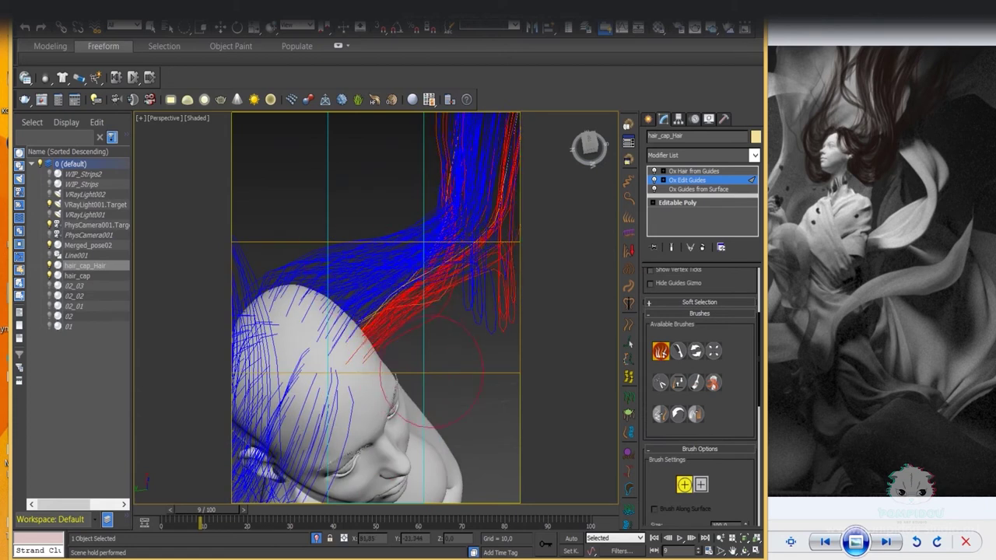
pyautogui.keyDown('alt'); pyautogui.moveTo(346, 253); pyautogui.dragTo(373, 311, button='middle'); pyautogui.keyUp('alt')
pyautogui.scroll(-4, 374, 312)
pyautogui.click(678, 351)
pyautogui.moveTo(436, 327)
pyautogui.keyDown('alt'); pyautogui.mouseDown(button='middle')
pyautogui.moveTo(459, 343)
pyautogui.moveTo(436, 335)
pyautogui.mouseUp(button='middle'); pyautogui.keyUp('alt')
pyautogui.moveTo(436, 335); pyautogui.dragTo(474, 366)
# Comb the red guides in toward the centre strand to refine the upswept lock.
pyautogui.keyDown('alt'); pyautogui.moveTo(436, 335); pyautogui.dragTo(459, 335, button='middle'); pyautogui.keyUp('alt')
pyautogui.moveTo(417, 366)
pyautogui.keyDown('alt'); pyautogui.mouseDown(button='middle')
pyautogui.moveTo(405, 335)
pyautogui.moveTo(424, 261)
pyautogui.moveTo(409, 284)
pyautogui.moveTo(436, 327)
pyautogui.mouseUp(button='middle'); pyautogui.keyUp('alt')
pyautogui.moveTo(436, 327); pyautogui.dragTo(462, 381)
pyautogui.moveTo(467, 346); pyautogui.dragTo(456, 311)
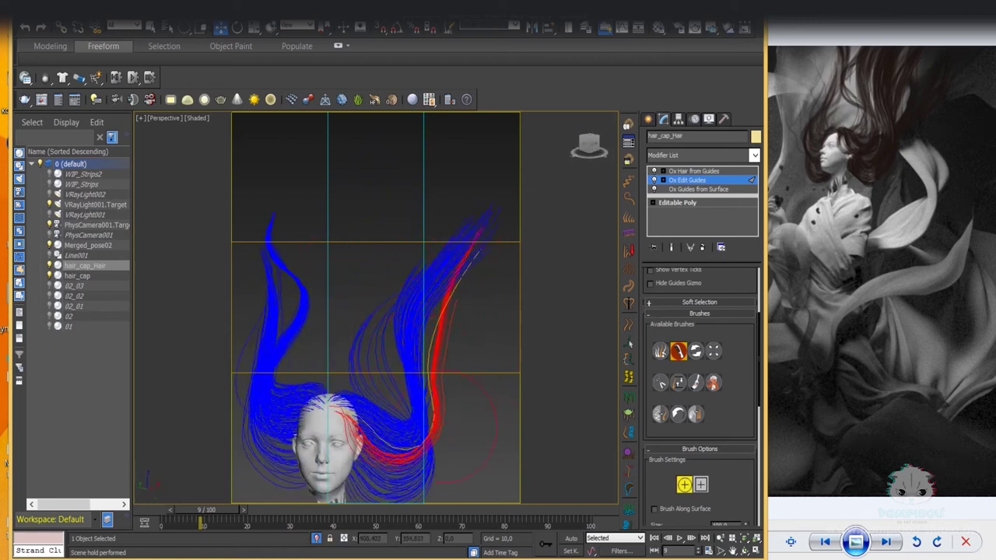
pyautogui.scroll(-3, 451, 311)
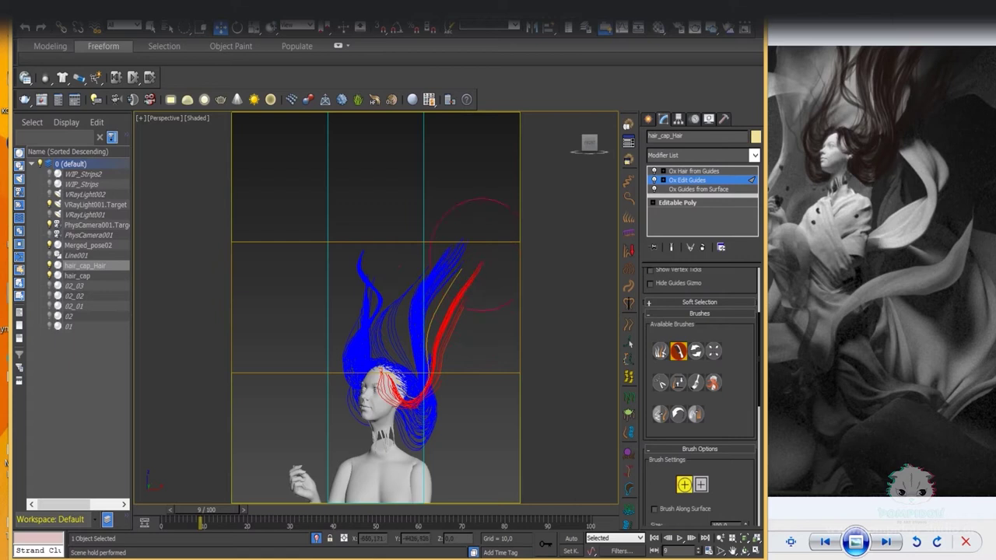
pyautogui.click(677, 382)
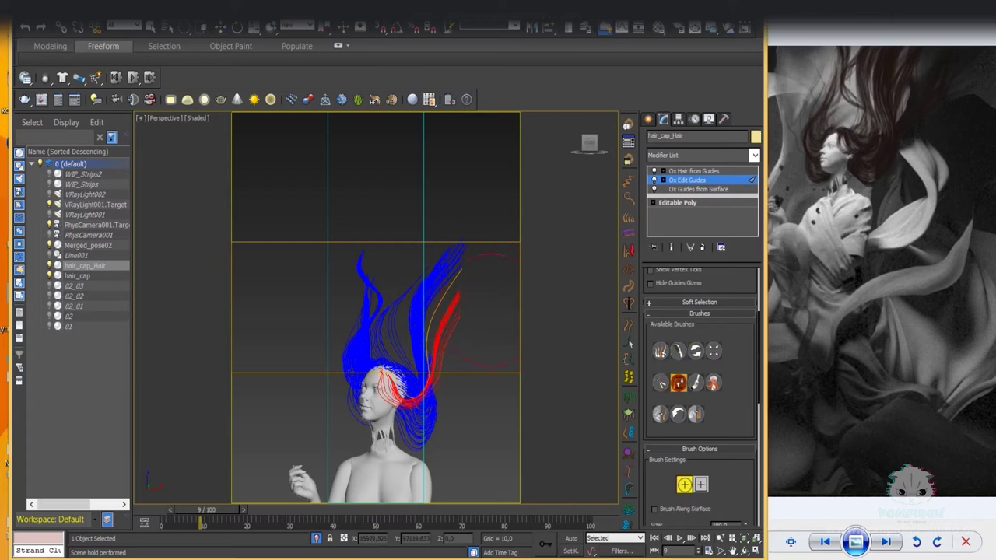
pyautogui.keyDown('alt'); pyautogui.moveTo(499, 303); pyautogui.dragTo(476, 421, button='middle'); pyautogui.keyUp('alt')
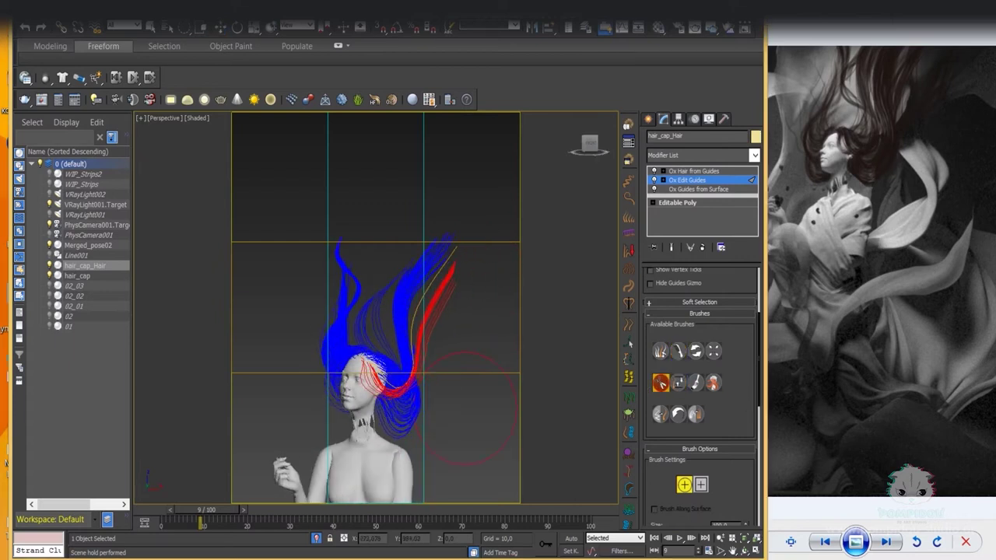
# Shorten the top-of-head guides, reselect and comb them into a smooth curve, then show the dense hair.
pyautogui.press('c')
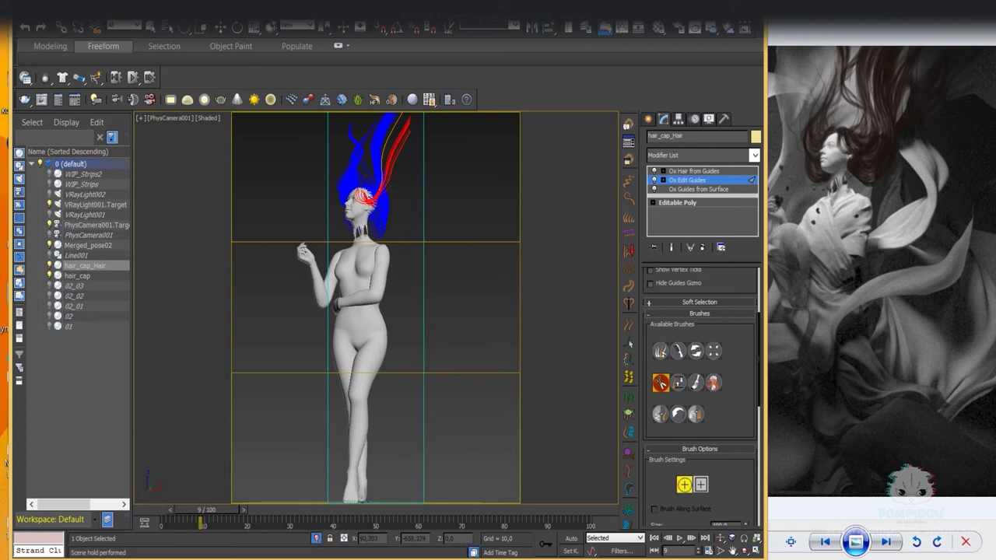
pyautogui.moveTo(455, 175)
pyautogui.mouseDown()
pyautogui.moveTo(424, 155)
pyautogui.moveTo(418, 135)
pyautogui.mouseUp()
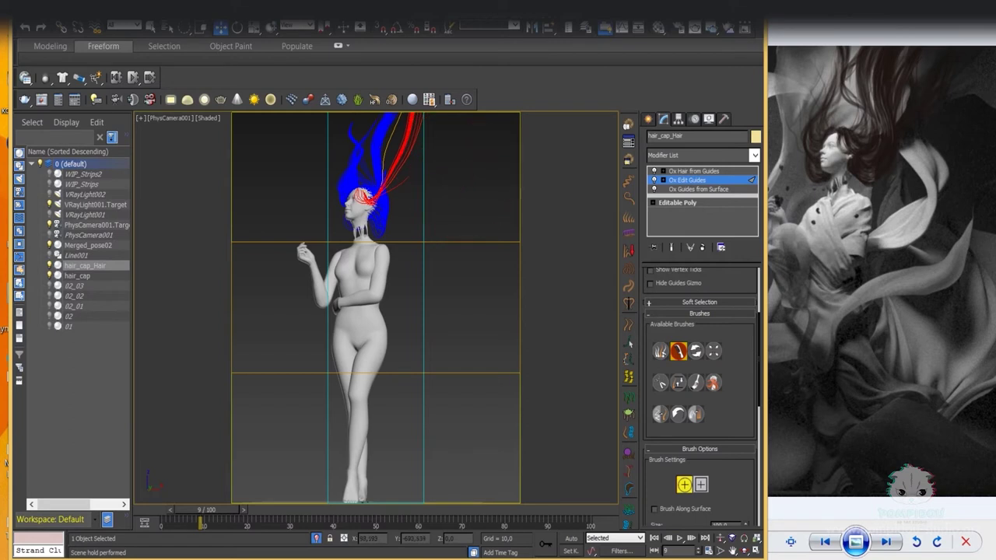
pyautogui.click(660, 350)
pyautogui.moveTo(288, 180); pyautogui.dragTo(288, 167)
pyautogui.moveTo(349, 272); pyautogui.dragTo(424, 184)
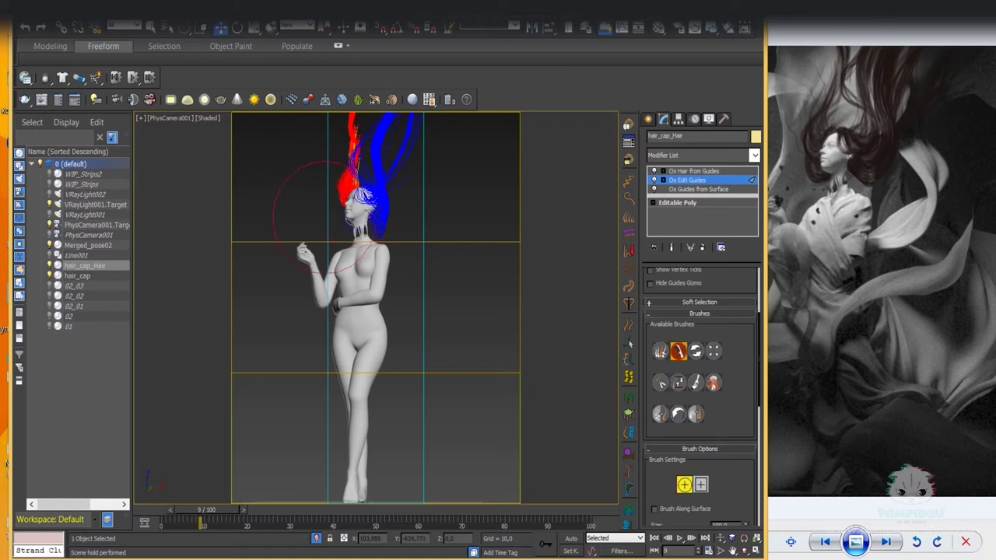
pyautogui.moveTo(344, 184); pyautogui.dragTo(346, 186)
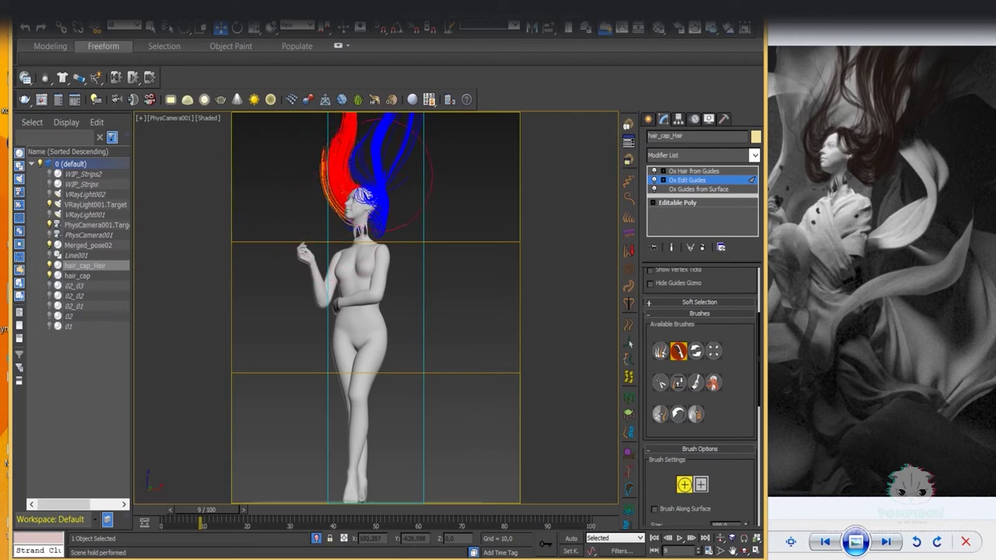
pyautogui.moveTo(358, 199); pyautogui.dragTo(336, 243)
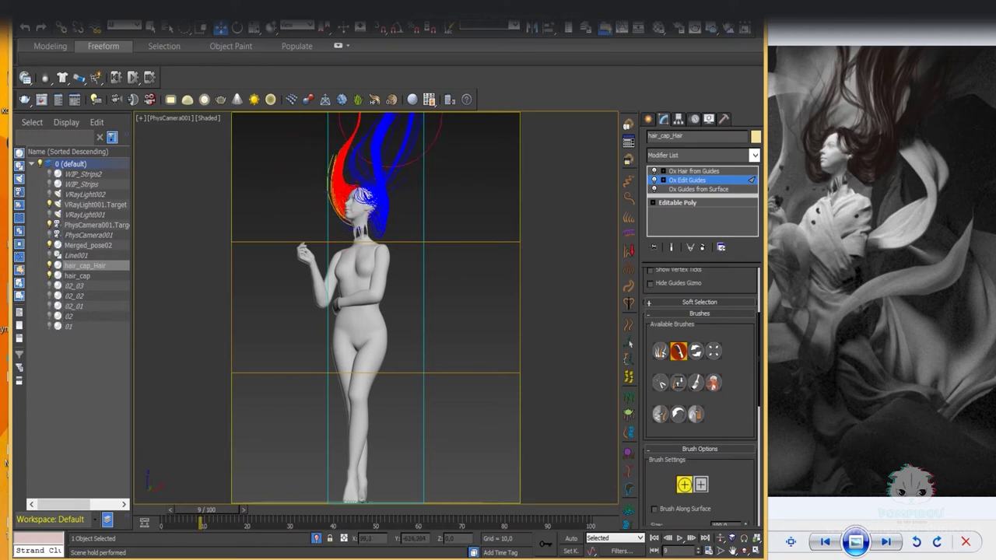
pyautogui.click(693, 171)
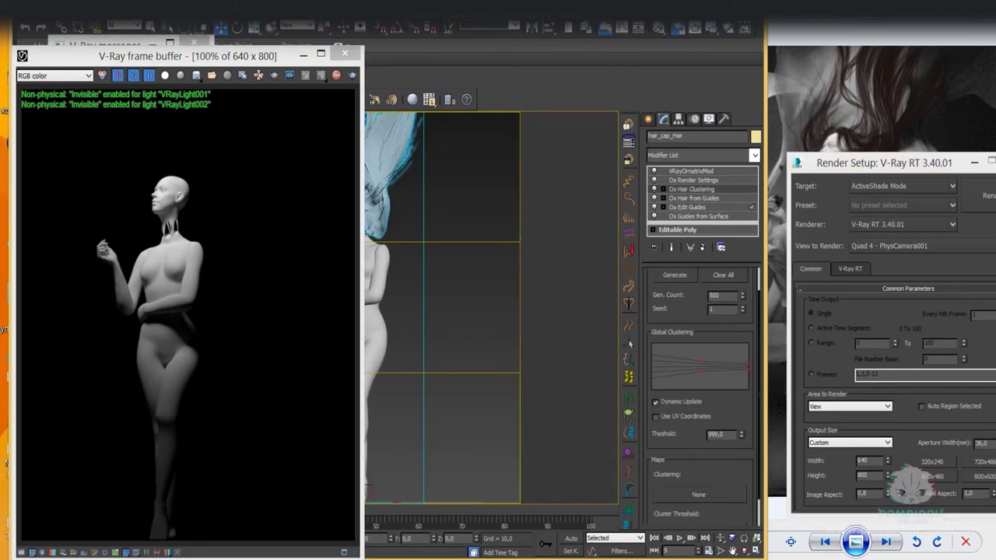
# Confirm the new cluster generation count and add an Ox Strand Clustering modifier to the hair.
pyautogui.scroll(-5, 701, 389)
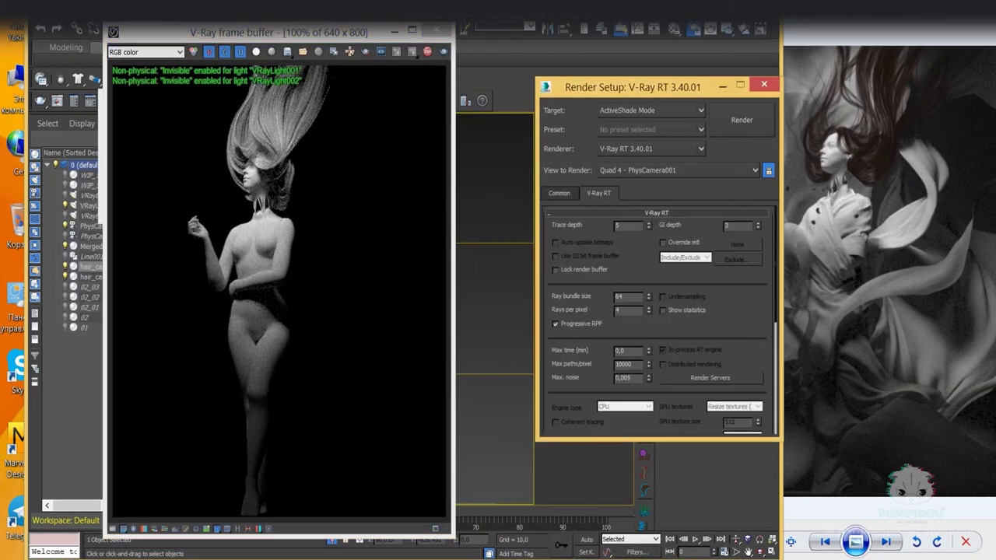
pyautogui.scroll(-5, 658, 319)
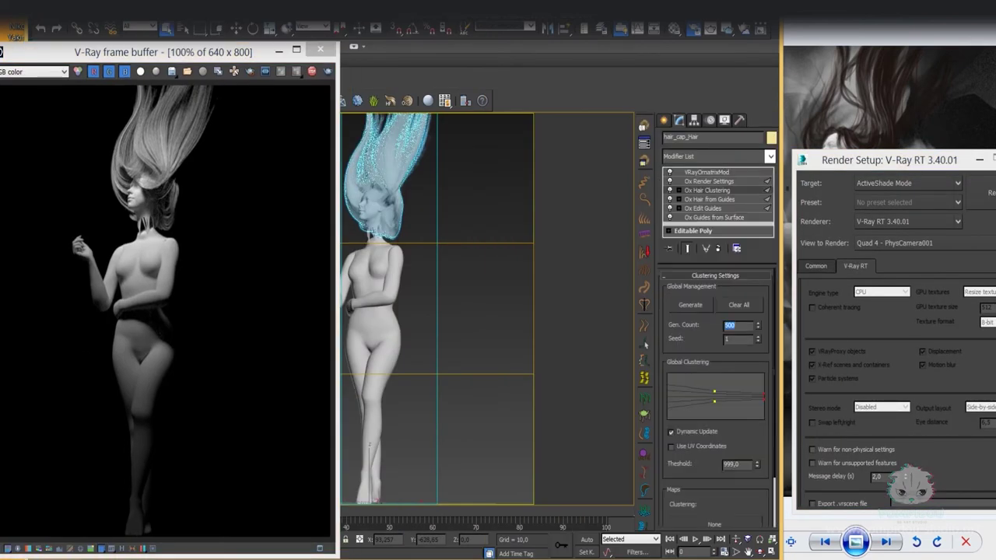
pyautogui.press('Return')
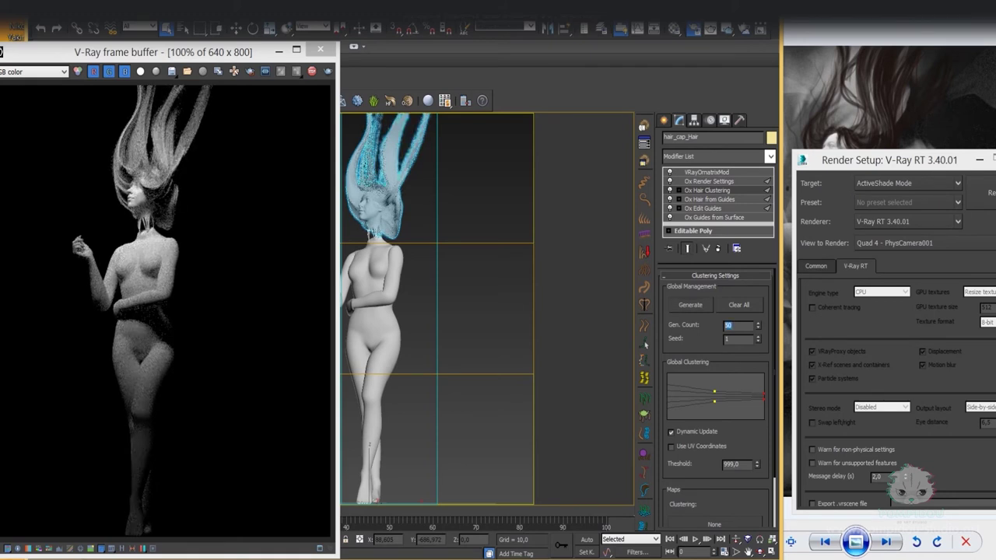
pyautogui.click(770, 156)
pyautogui.click(699, 521)
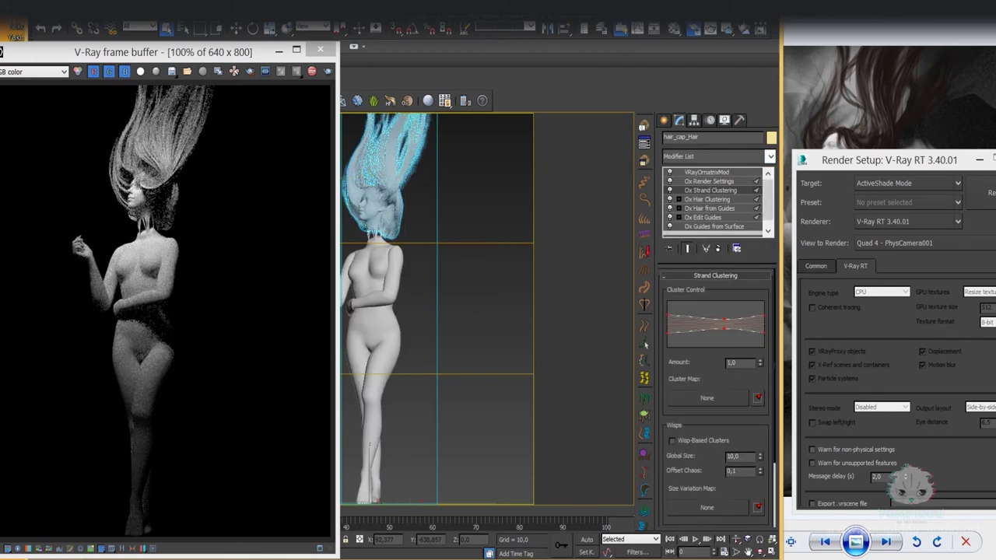
# Reset the clump Twisting Amount to 0 and close the render window.
pyautogui.scroll(1, 163, 311)
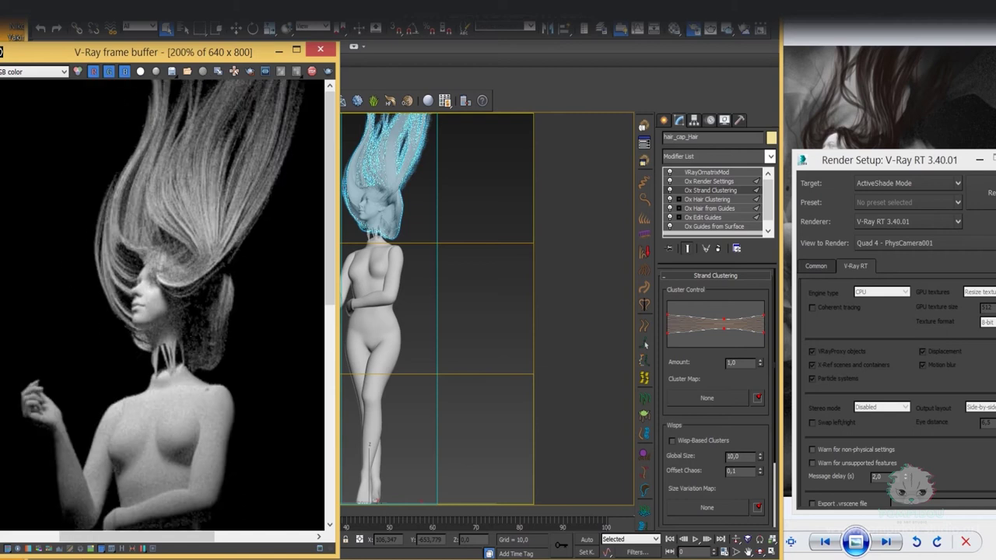
pyautogui.scroll(-2, 716, 350)
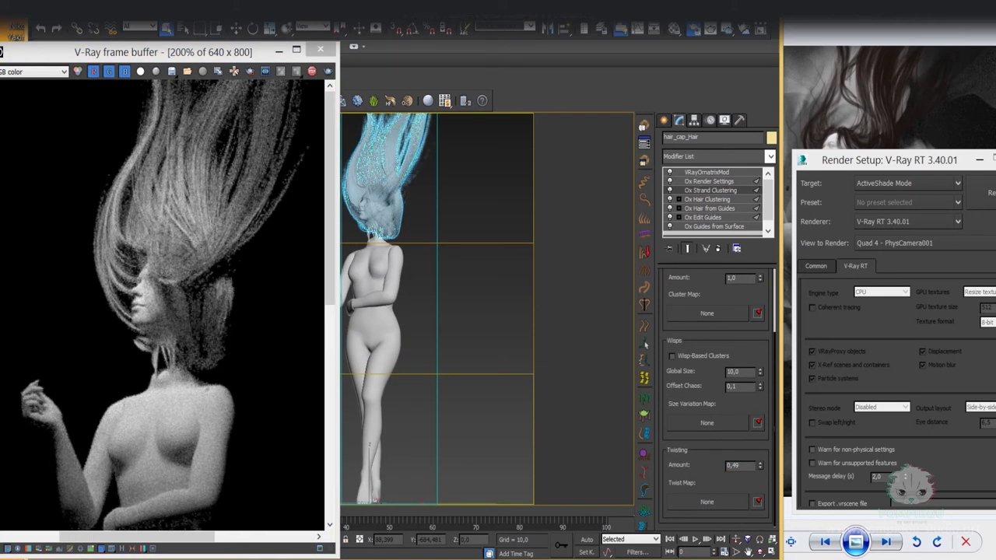
pyautogui.rightClick(759, 465)
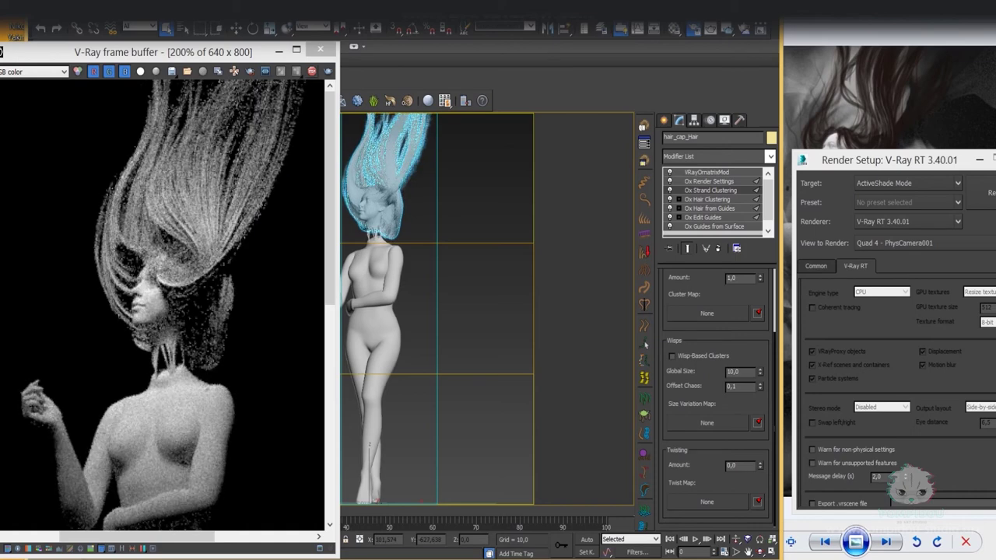
pyautogui.click(320, 50)
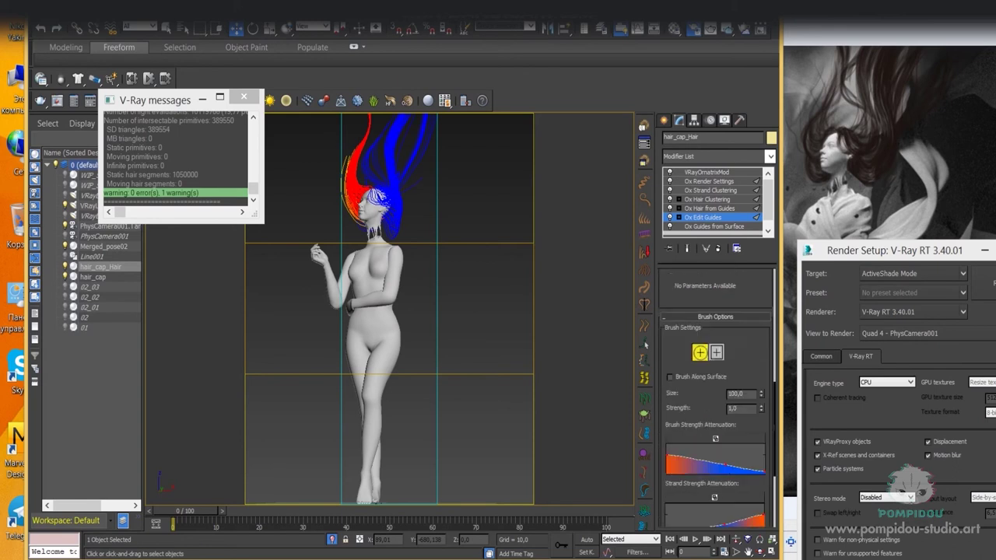
# In Ox Edit Guides, comb the right-side guides of the head up and to the right.
pyautogui.moveTo(420, 251); pyautogui.dragTo(342, 170)
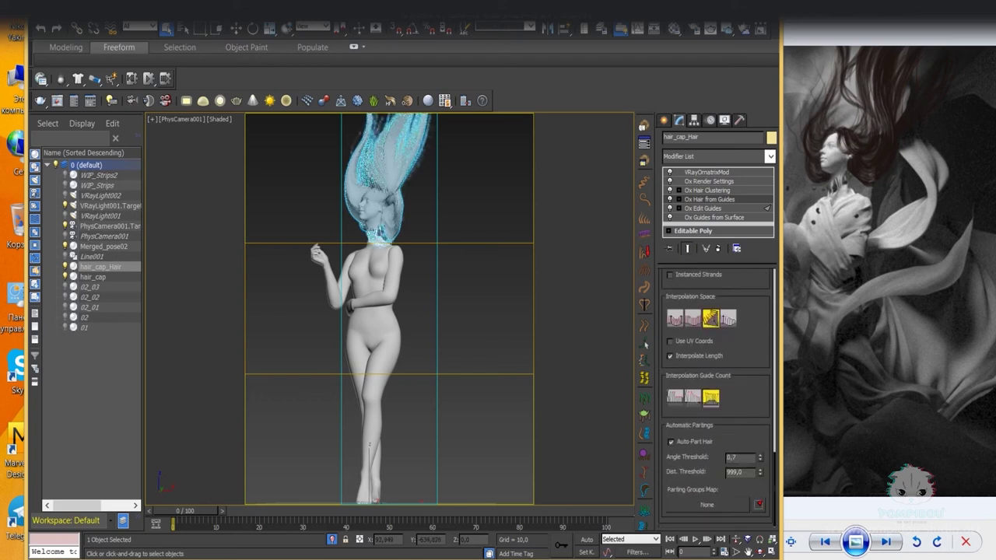
pyautogui.click(703, 208)
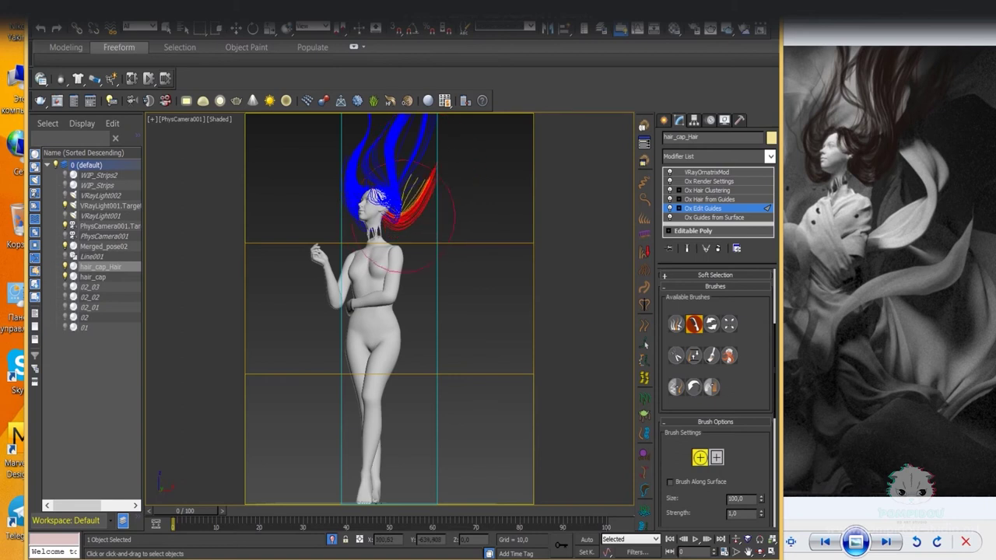
pyautogui.click(693, 324)
pyautogui.moveTo(455, 182); pyautogui.dragTo(439, 186)
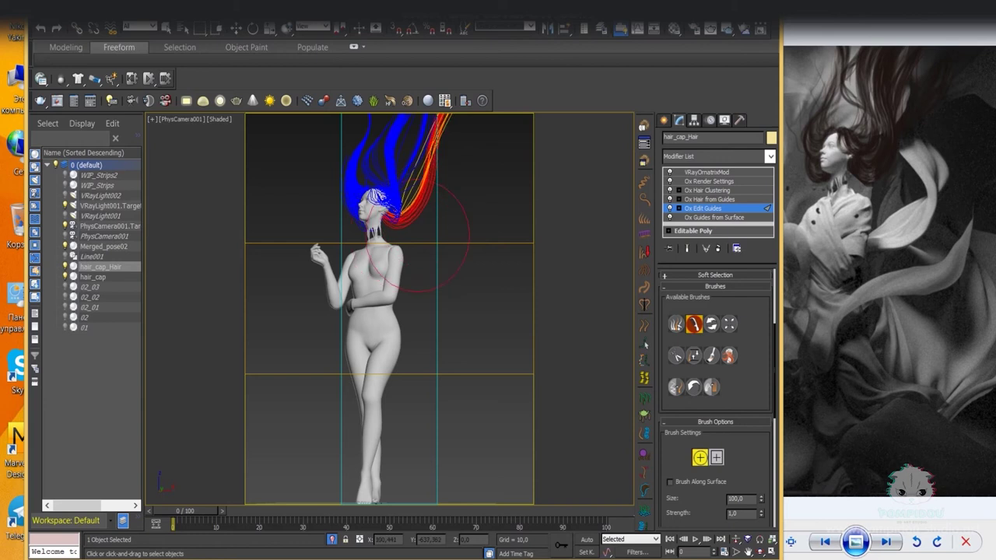
pyautogui.moveTo(455, 134); pyautogui.dragTo(467, 167)
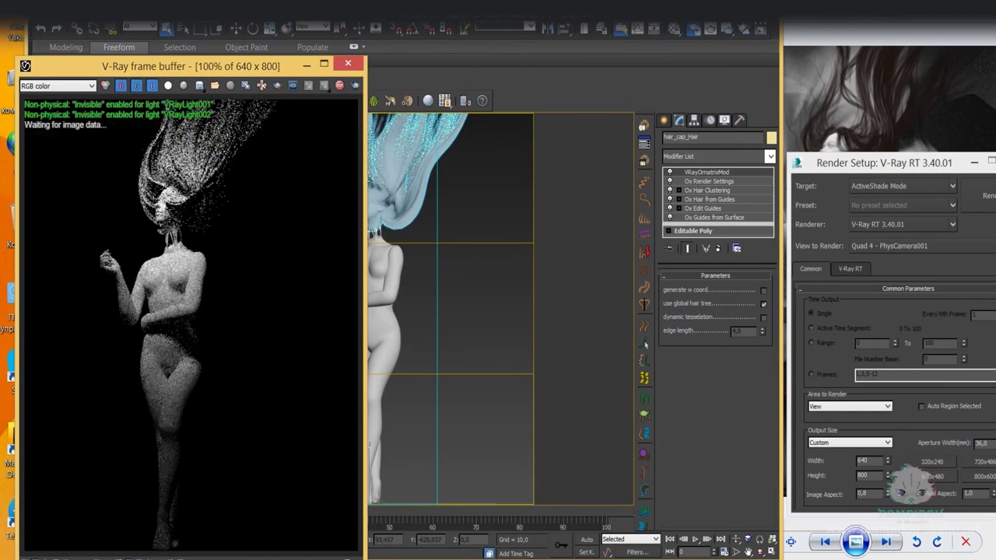
# Close the render window and brush the guides near the face and shoulder, returning to the full-body view.
pyautogui.scroll(-5, 596, 296)
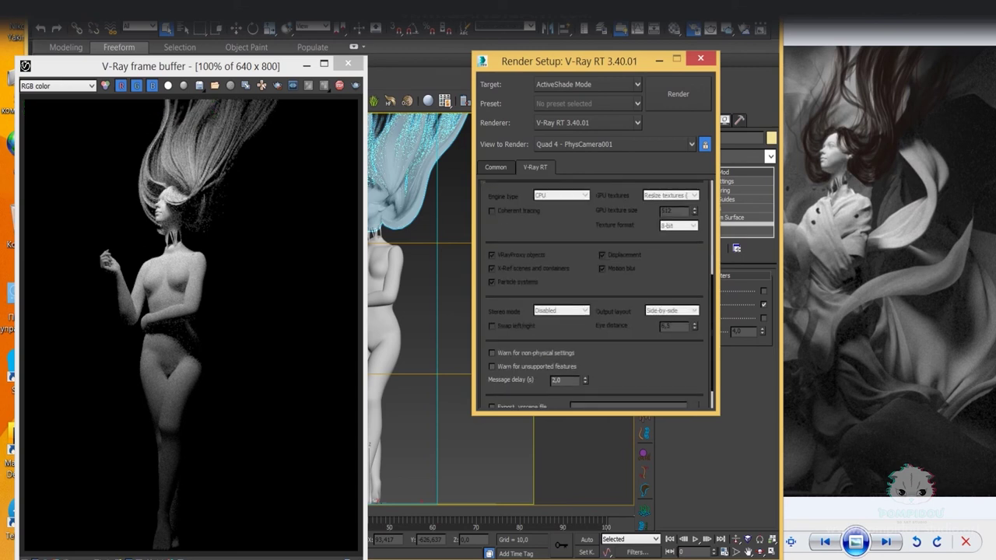
pyautogui.click(340, 62)
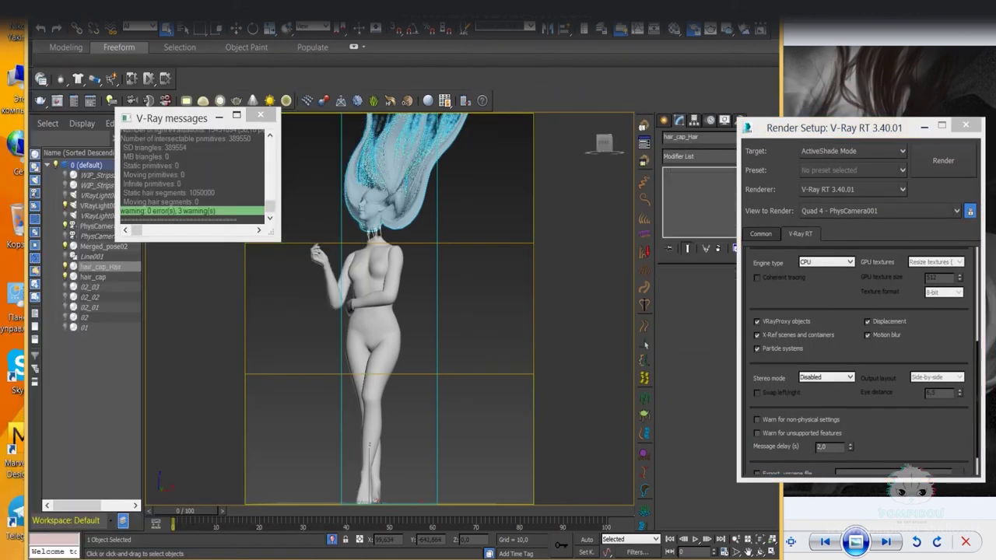
pyautogui.click(702, 208)
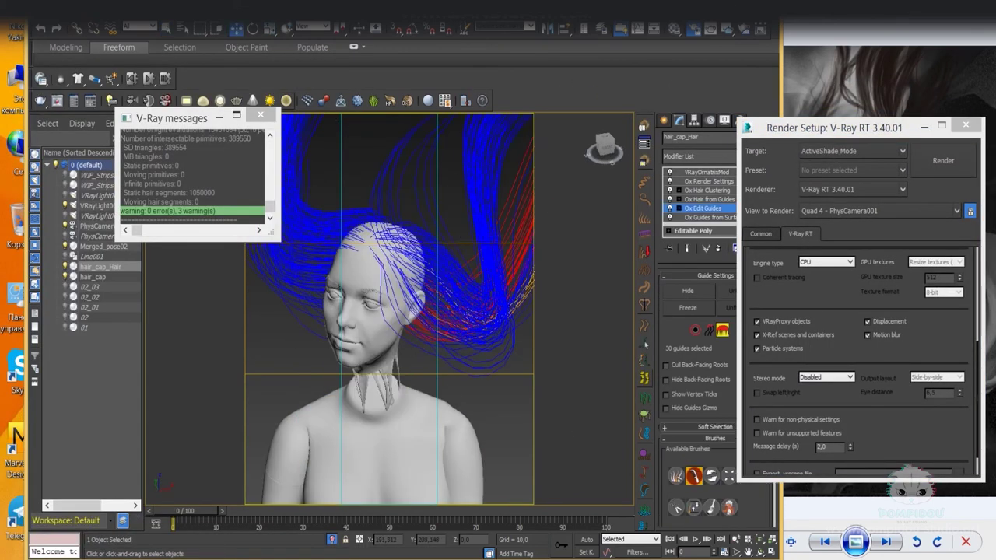
pyautogui.keyDown('alt'); pyautogui.moveTo(373, 311); pyautogui.dragTo(374, 412, button='middle'); pyautogui.keyUp('alt')
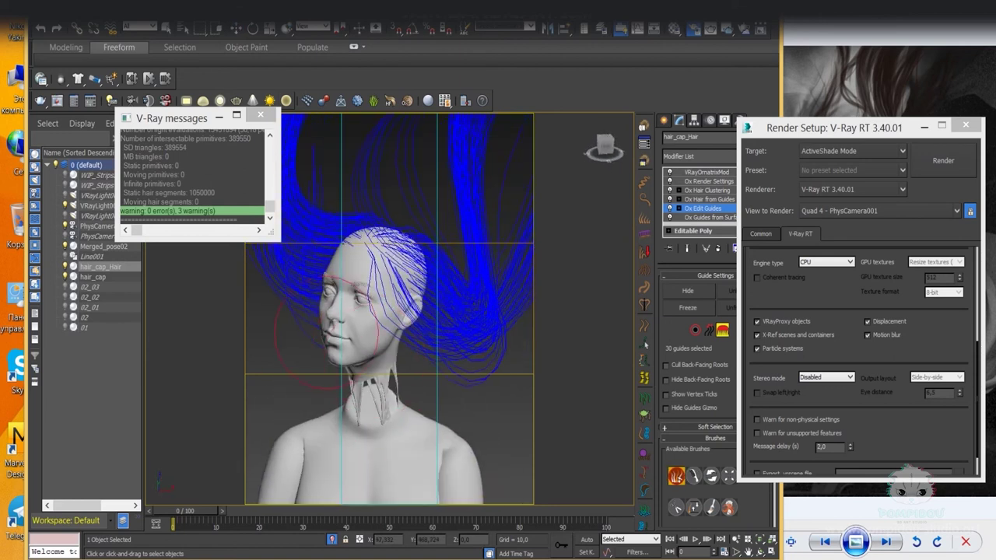
pyautogui.moveTo(327, 335); pyautogui.dragTo(447, 432)
pyautogui.keyDown('alt'); pyautogui.moveTo(389, 311); pyautogui.dragTo(436, 366, button='middle'); pyautogui.keyUp('alt')
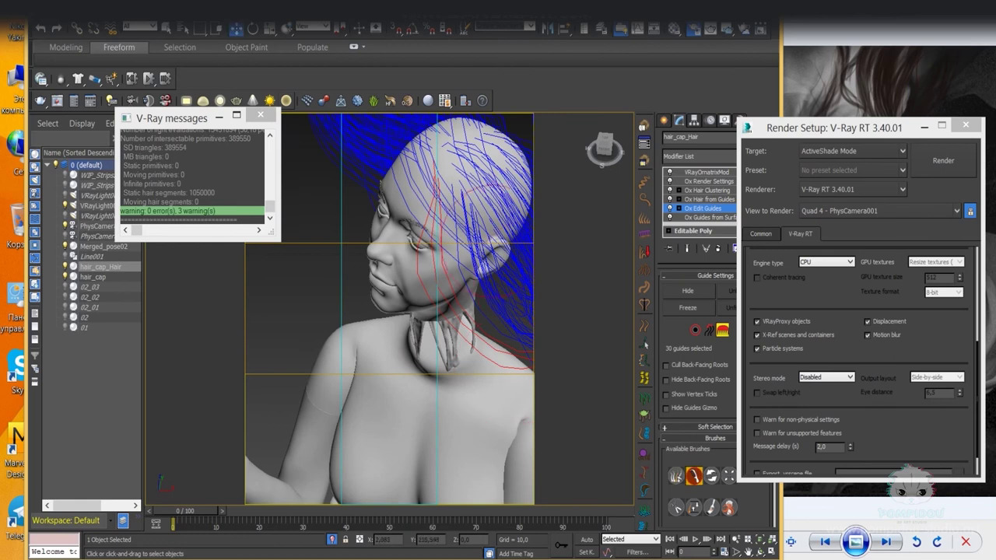
pyautogui.scroll(-3, 700, 374)
pyautogui.scroll(-3, 700, 373)
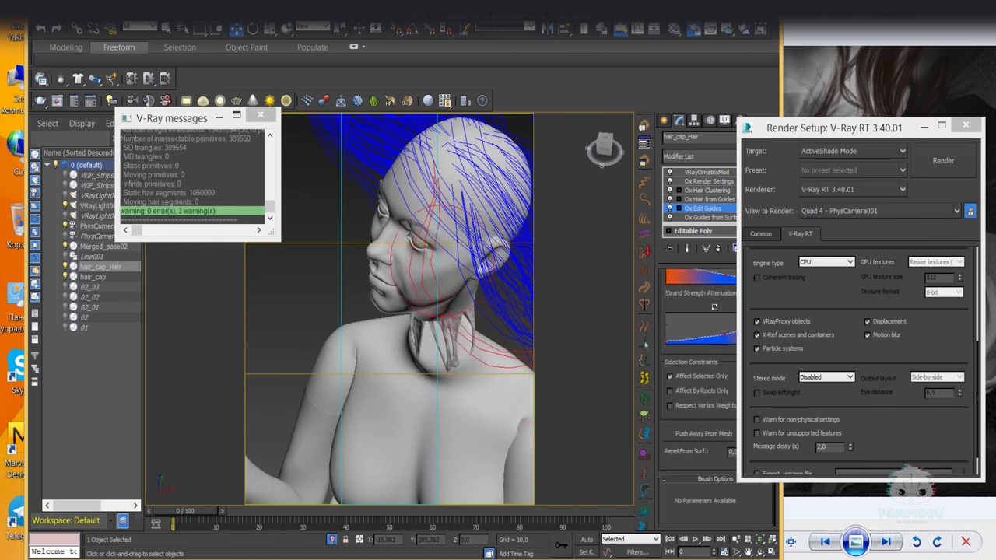
pyautogui.hotkey('shift', 'z')
pyautogui.hotkey('shift', 'z')
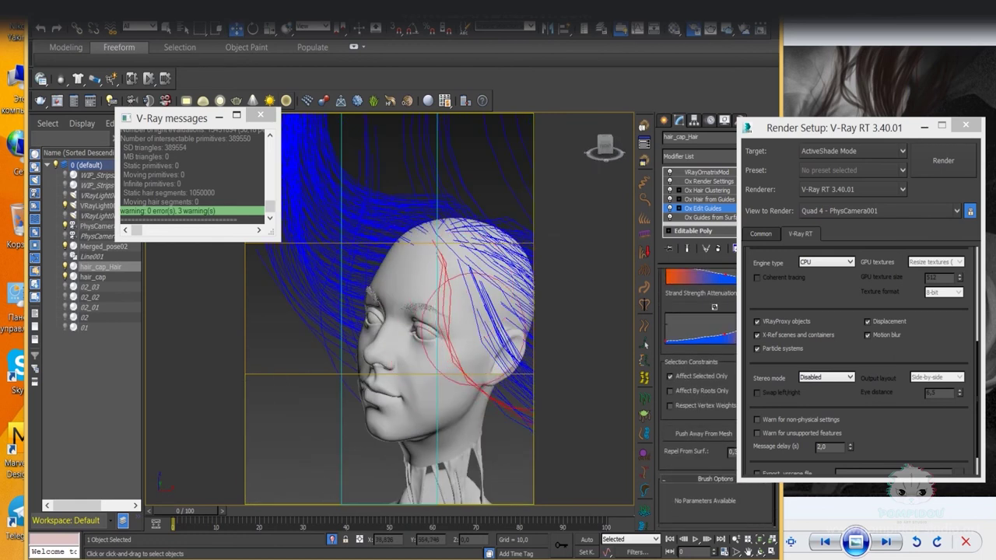
pyautogui.hotkey('shift', 'z')
# Set Ox Hair from Guides interpolation to Affine and review the hair clustering settings.
pyautogui.click(704, 180)
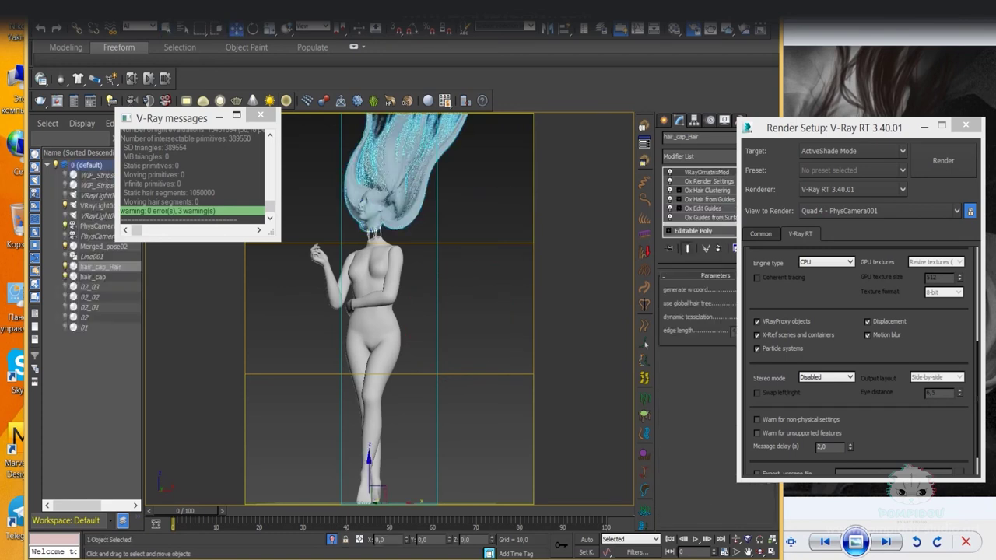
pyautogui.click(705, 199)
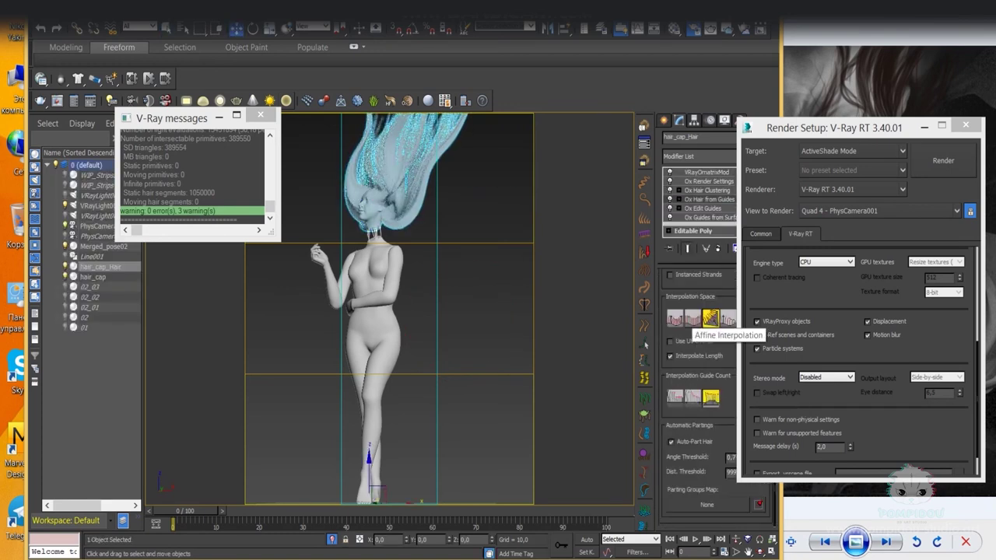
pyautogui.moveTo(833, 126); pyautogui.dragTo(911, 130)
pyautogui.click(711, 318)
pyautogui.doubleClick(739, 457)
pyautogui.click(706, 190)
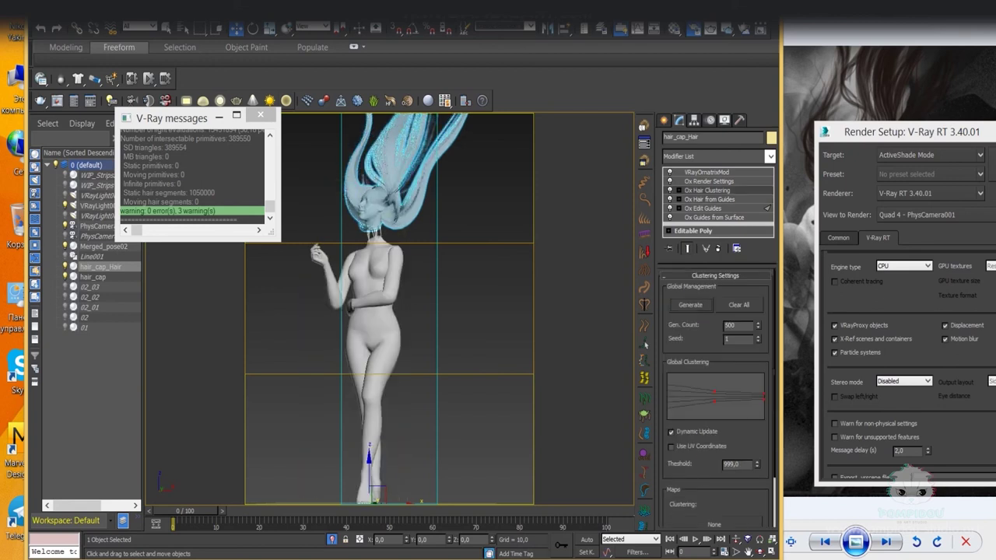
pyautogui.moveTo(912, 132); pyautogui.dragTo(724, 111)
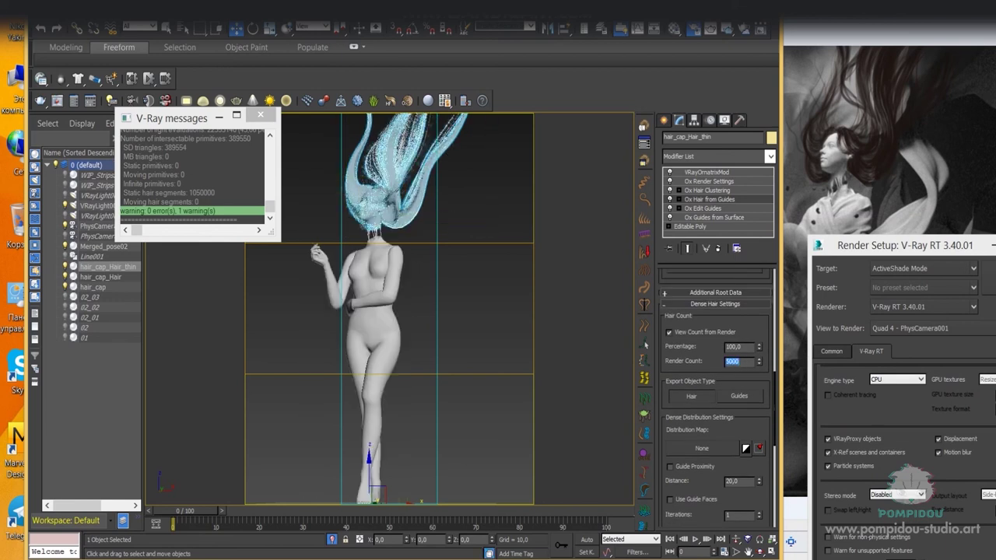
# Open the hair_cap_Hair_thin hair-from-guides settings and return to editing its guides.
pyautogui.scroll(-3, 716, 389)
pyautogui.scroll(-3, 716, 389)
pyautogui.scroll(-3, 716, 390)
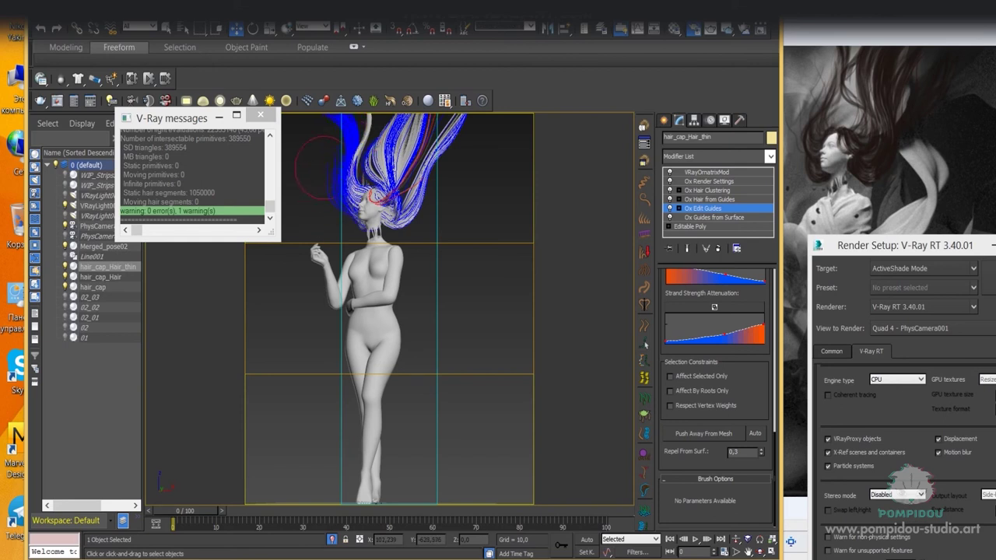
pyautogui.rightClick(704, 190)
pyautogui.click(703, 207)
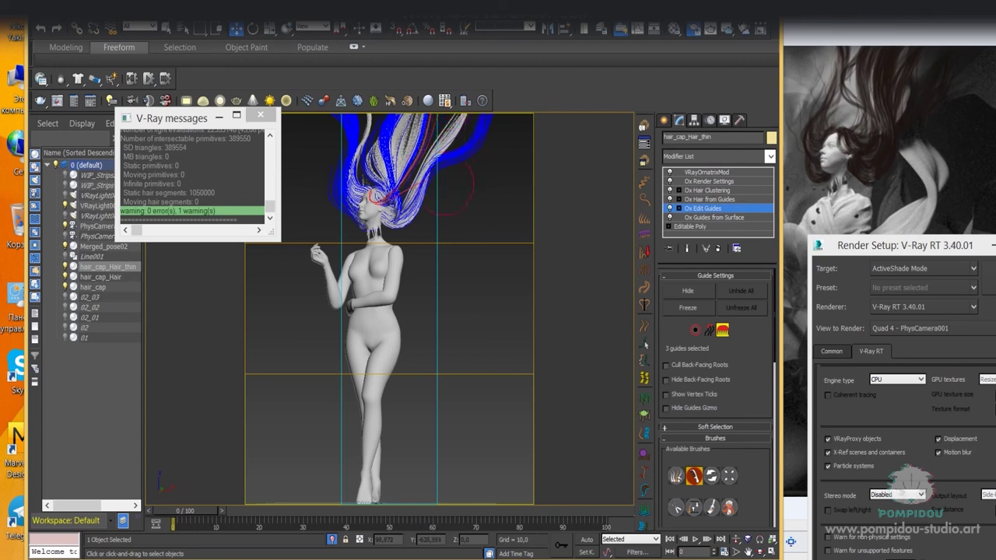
pyautogui.click(709, 199)
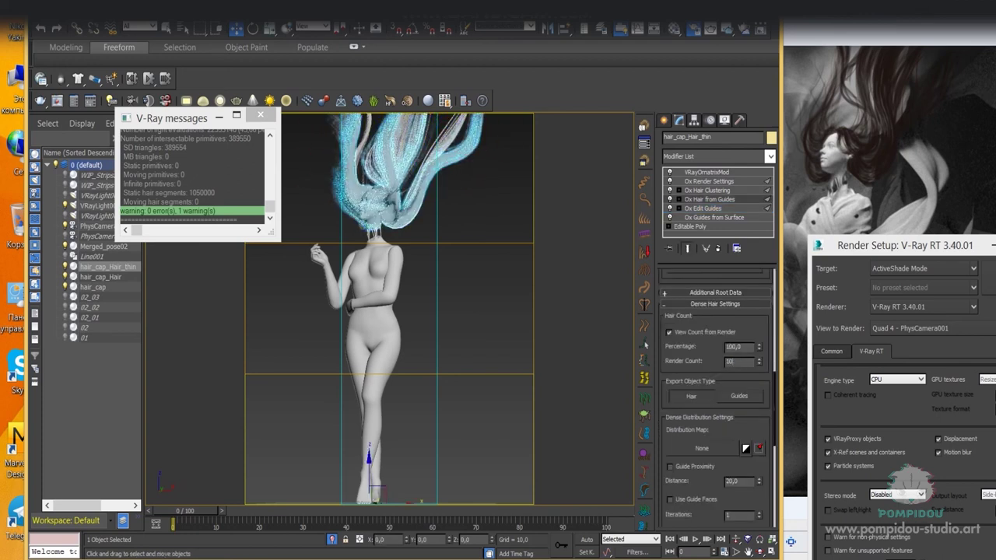
pyautogui.click(703, 208)
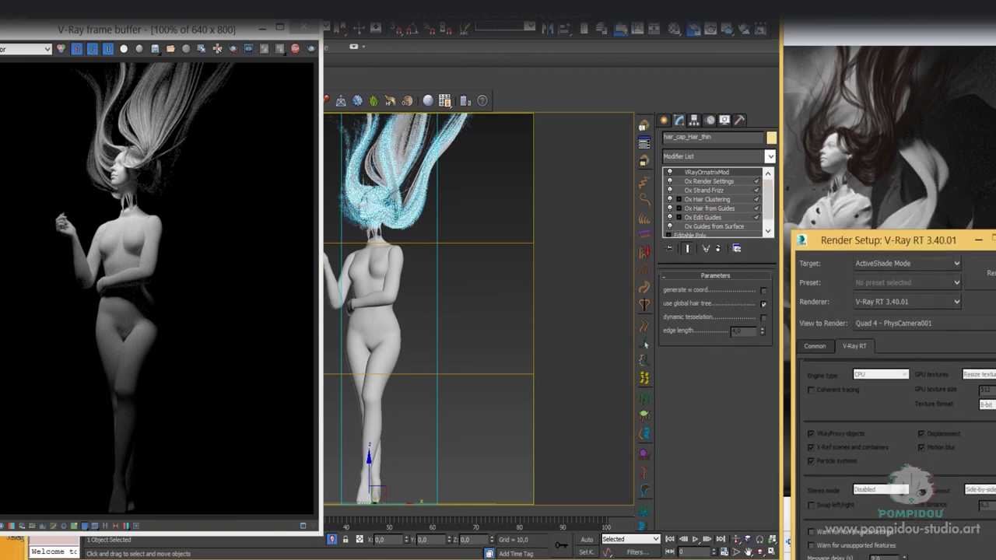
# Add an Ox Strand Length modifier to the thin hair and start an ActiveShade render with Shift+Q.
pyautogui.click(769, 155)
pyautogui.scroll(-5, 700, 311)
pyautogui.click(700, 373)
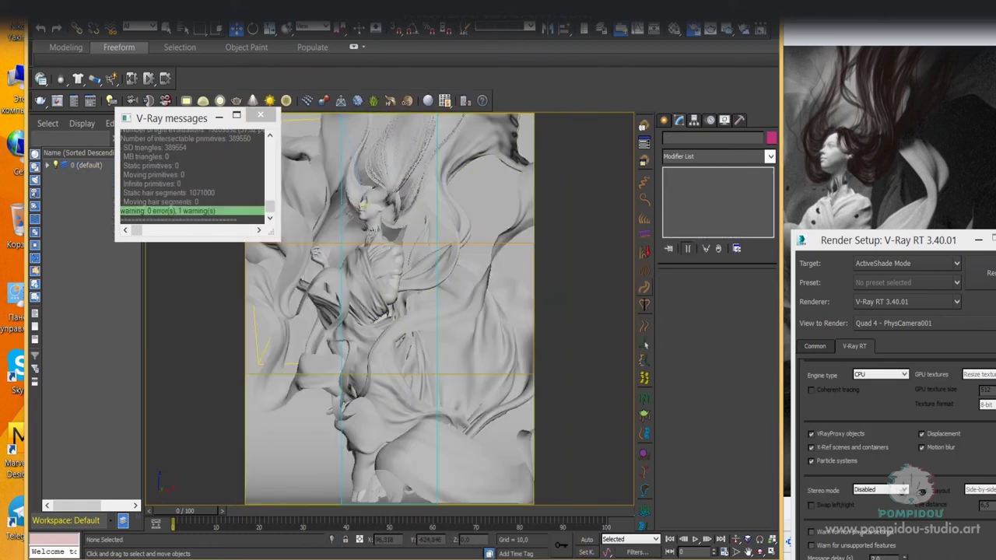
pyautogui.hotkey('shift', 'q')
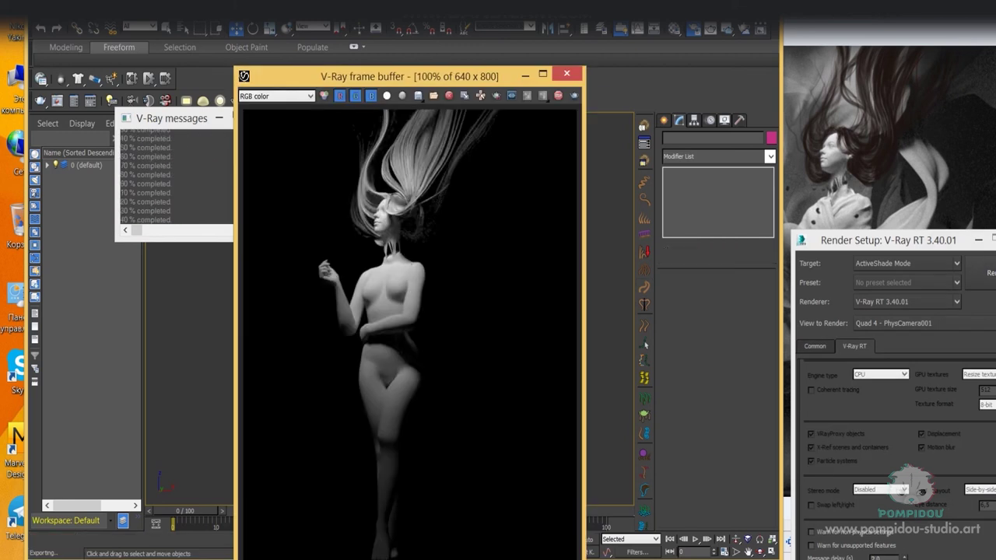